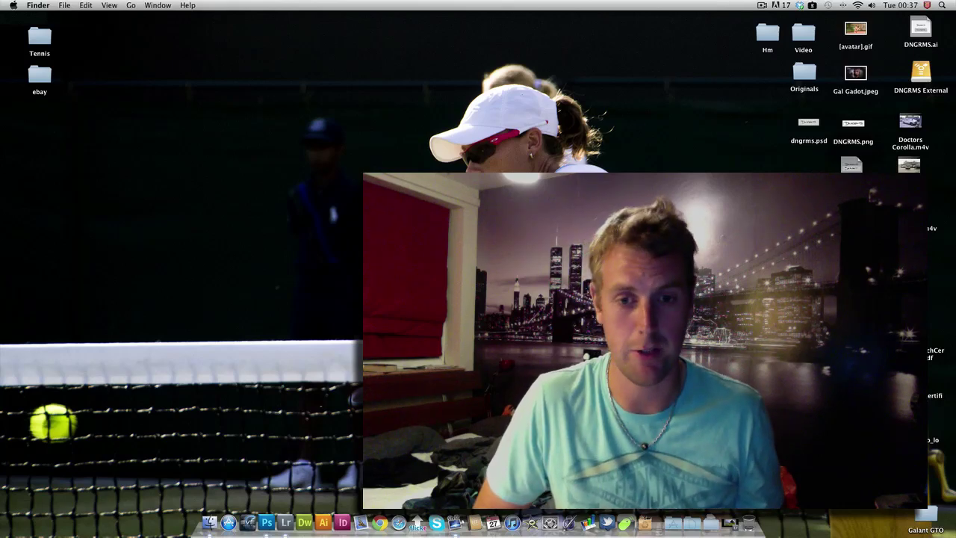
- Launch Lightroom and open the black-and-white dry-stone wall photo in Develop
click(286, 522)
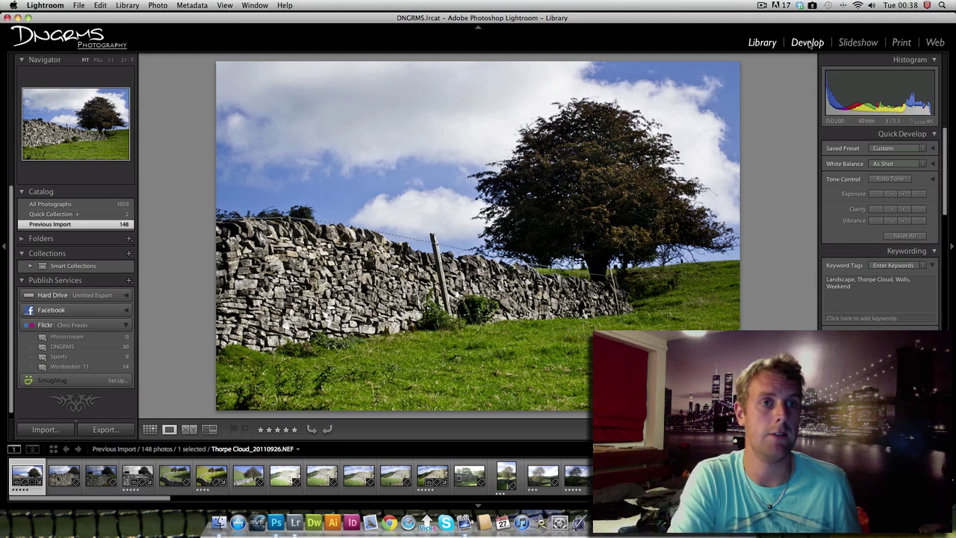
key(d)
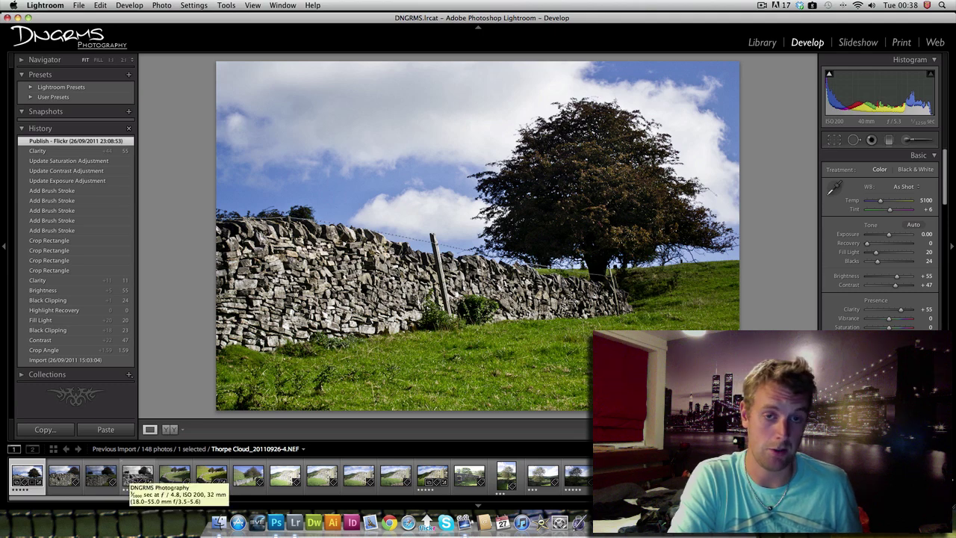
- Browse the shoot in Library: the stone wall, wooden gate, lone tree and barn photos
click(137, 476)
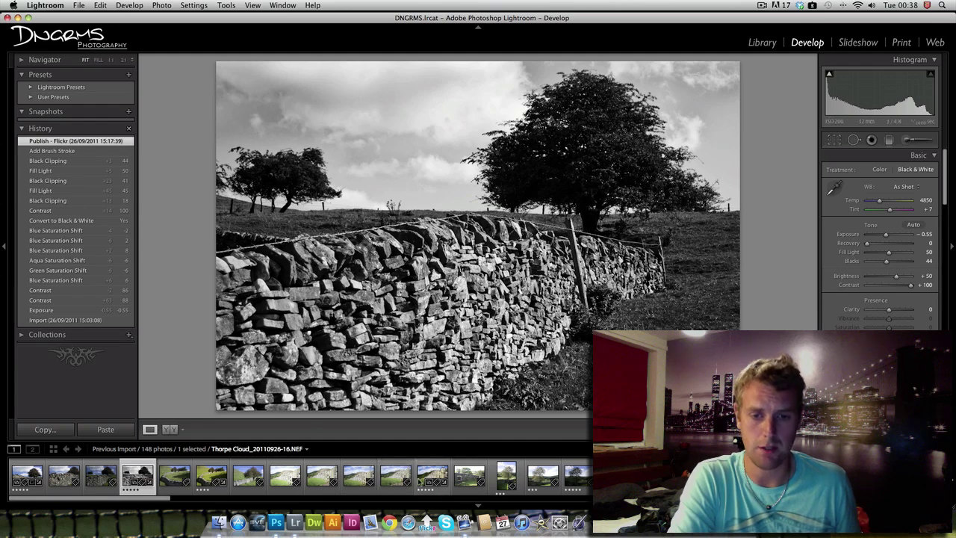
click(432, 475)
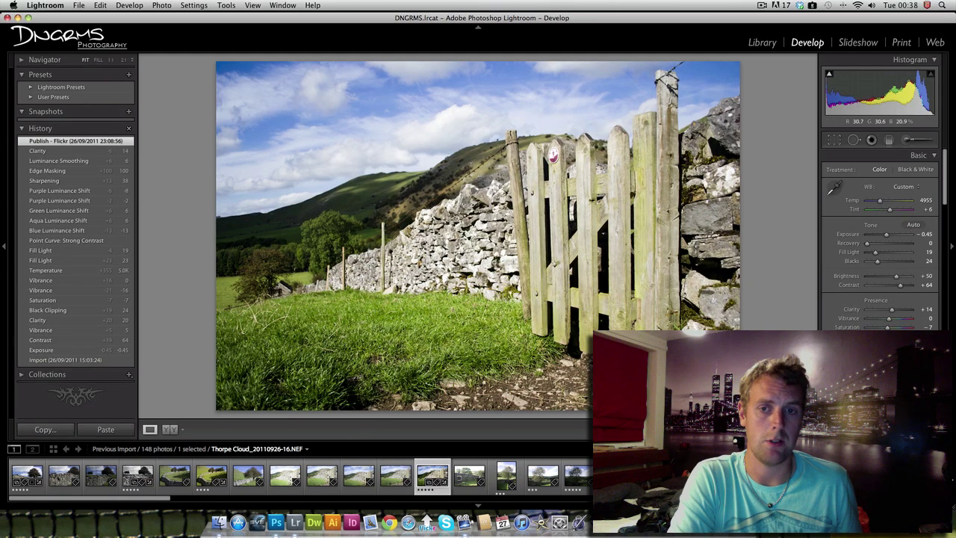
click(776, 43)
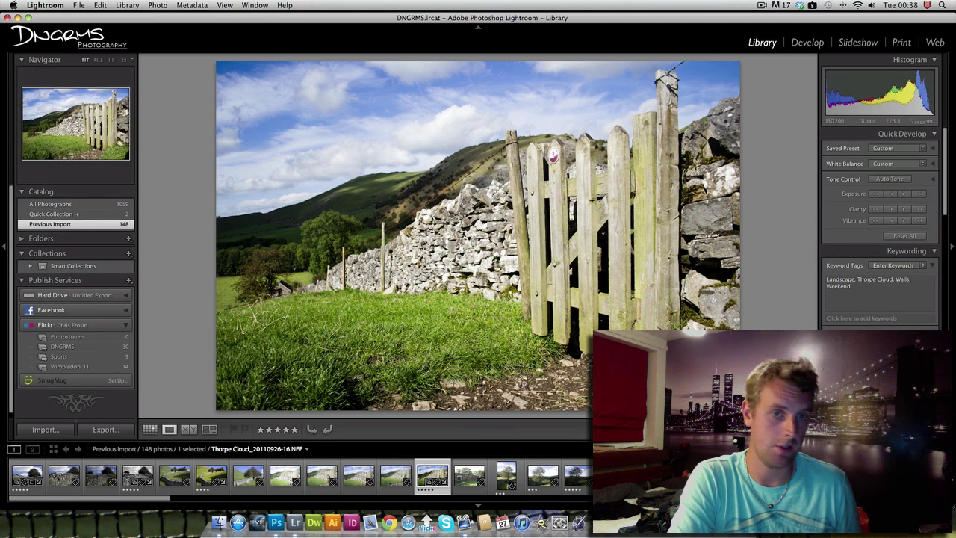
key(Right)
key(Right)
key(Right)
key(Right)
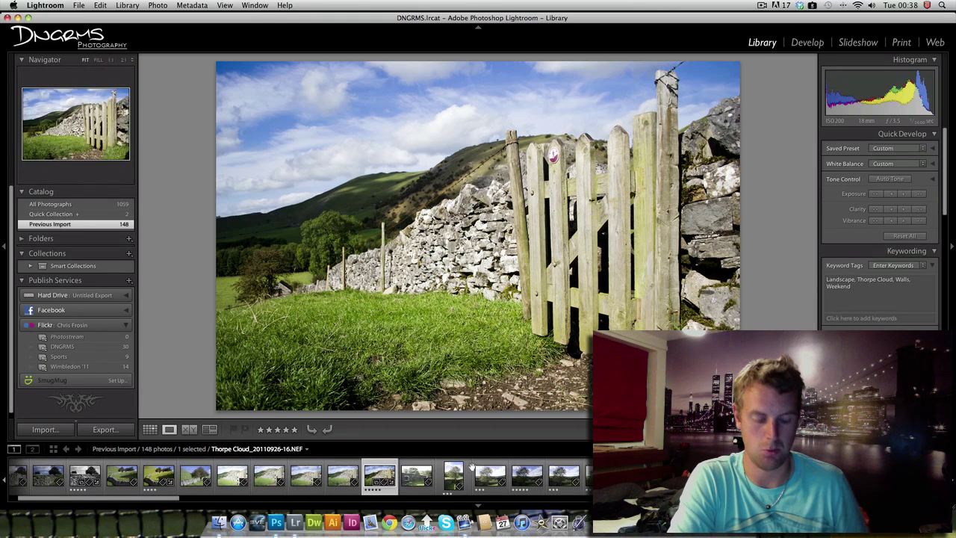
scroll(490, 472, down, 1)
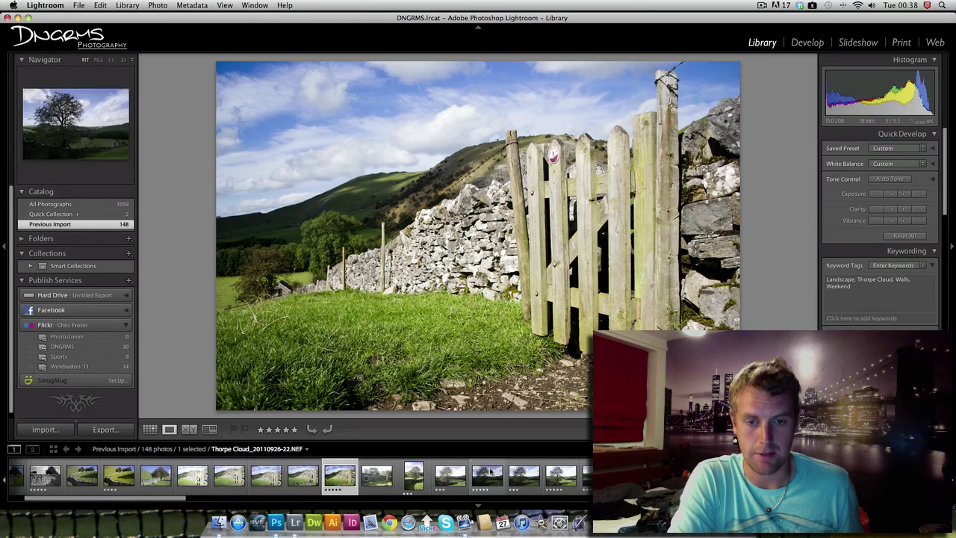
click(448, 474)
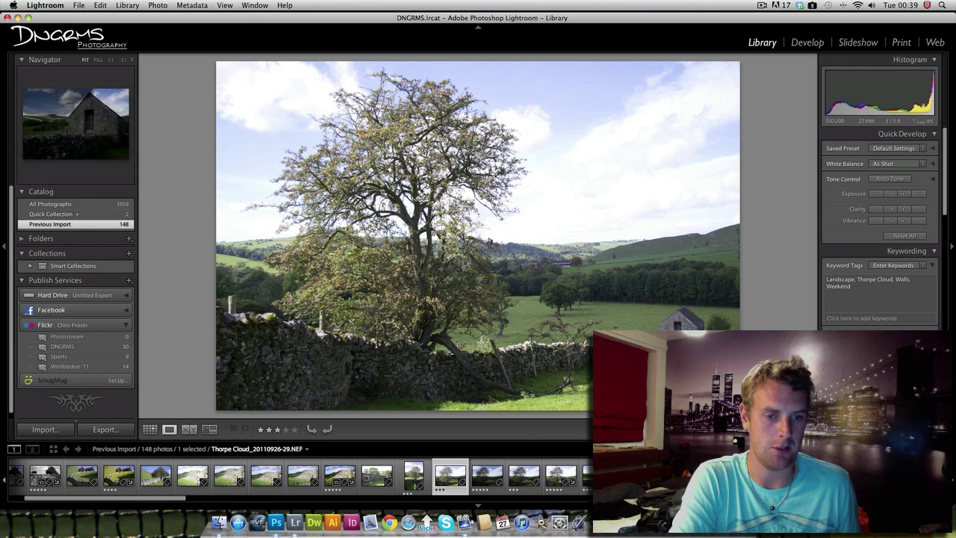
click(413, 476)
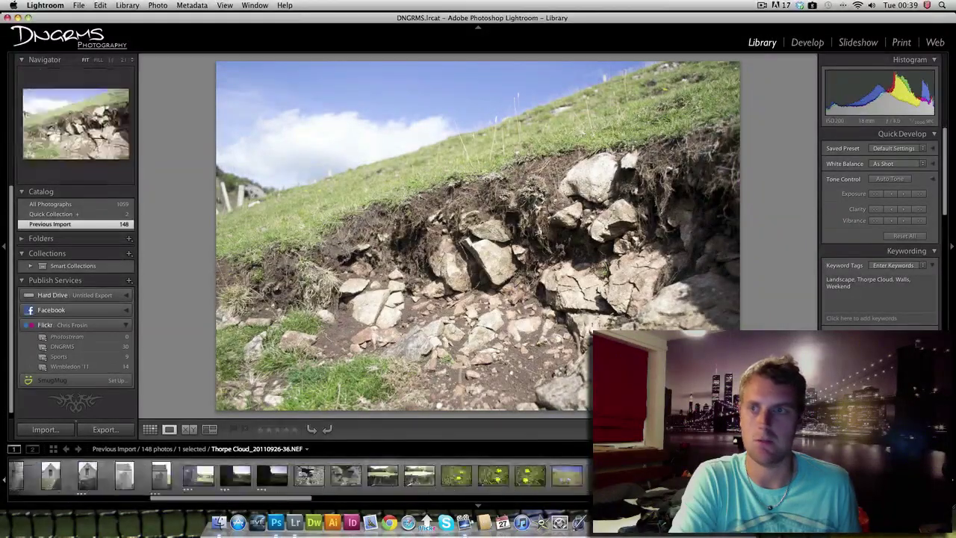
click(478, 476)
- Compare the darker and brighter barn shots and select the saturated edited barn, -28.NEF
key(Left)
key(Left)
key(Left)
key(Left)
key(Left)
key(Left)
key(Left)
key(Left)
key(Left)
scroll(578, 478, up, 5)
scroll(575, 478, up, 5)
scroll(578, 478, up, 3)
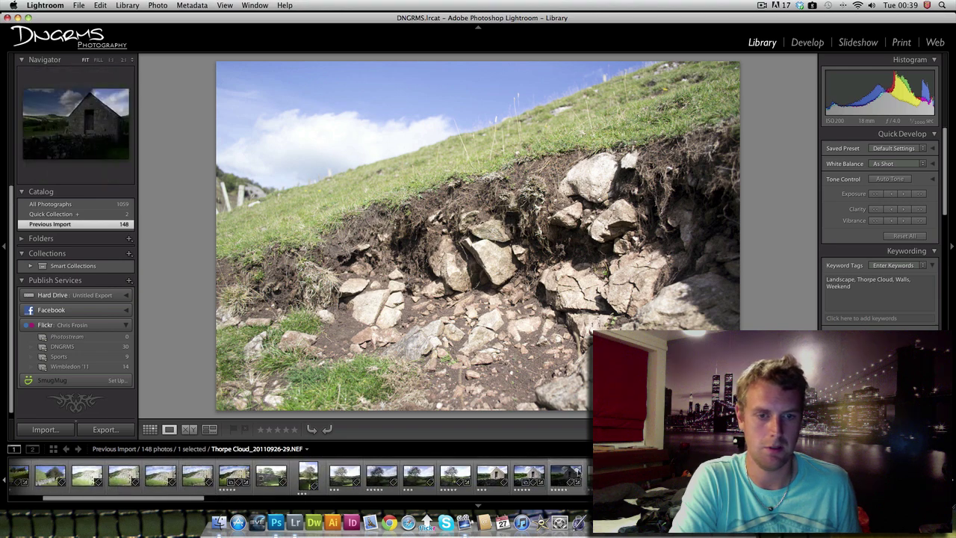
click(529, 475)
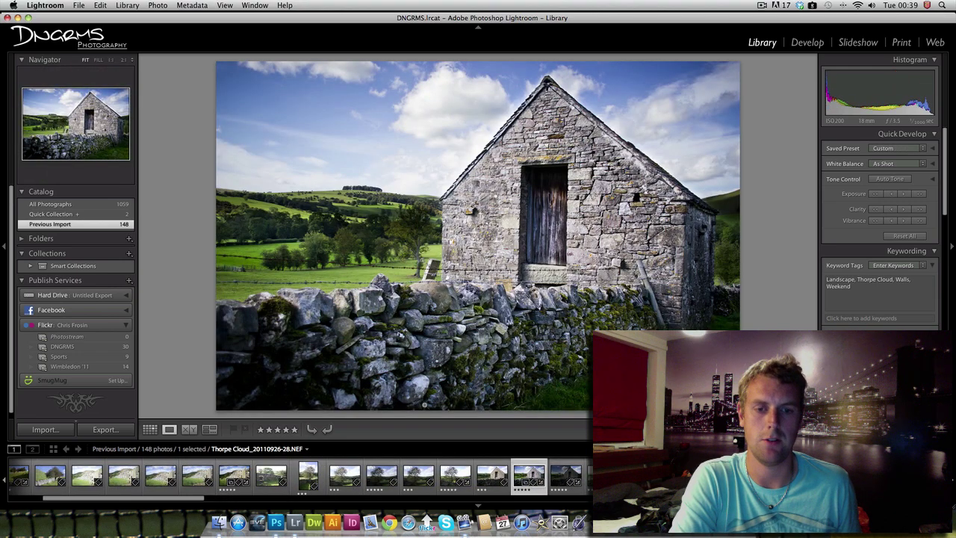
click(491, 478)
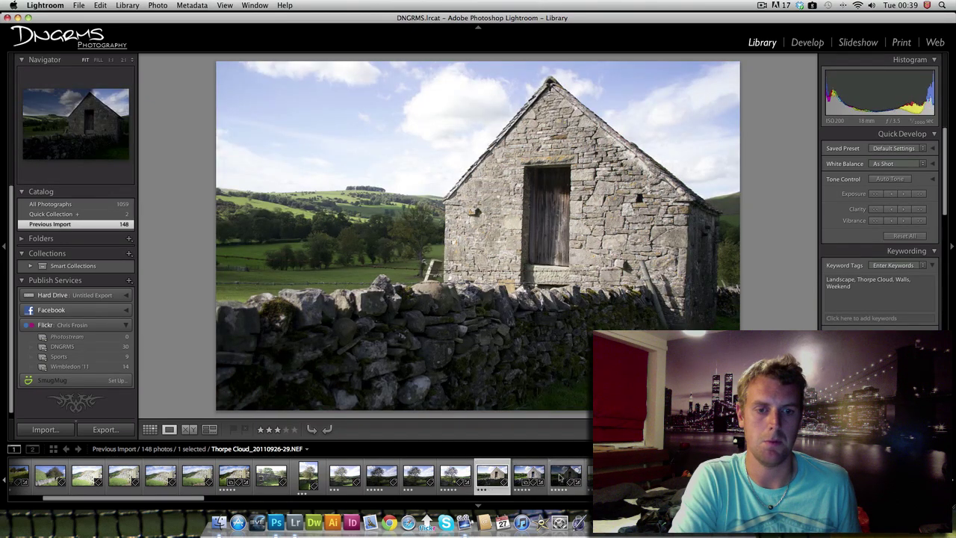
click(566, 476)
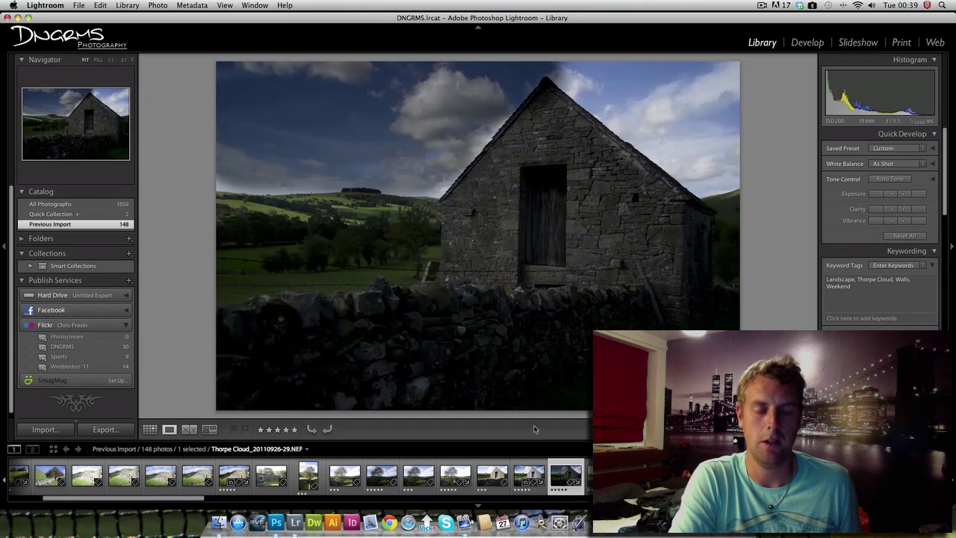
click(486, 479)
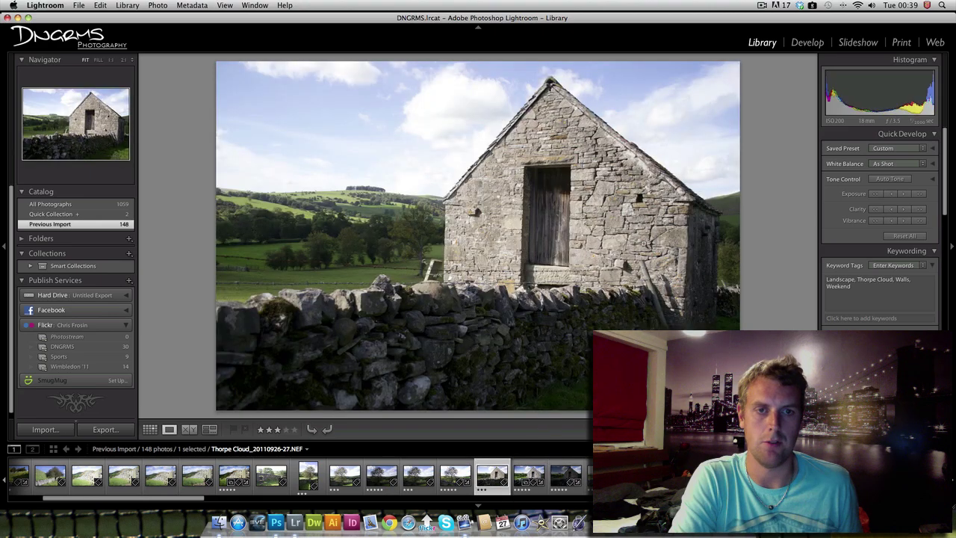
click(527, 472)
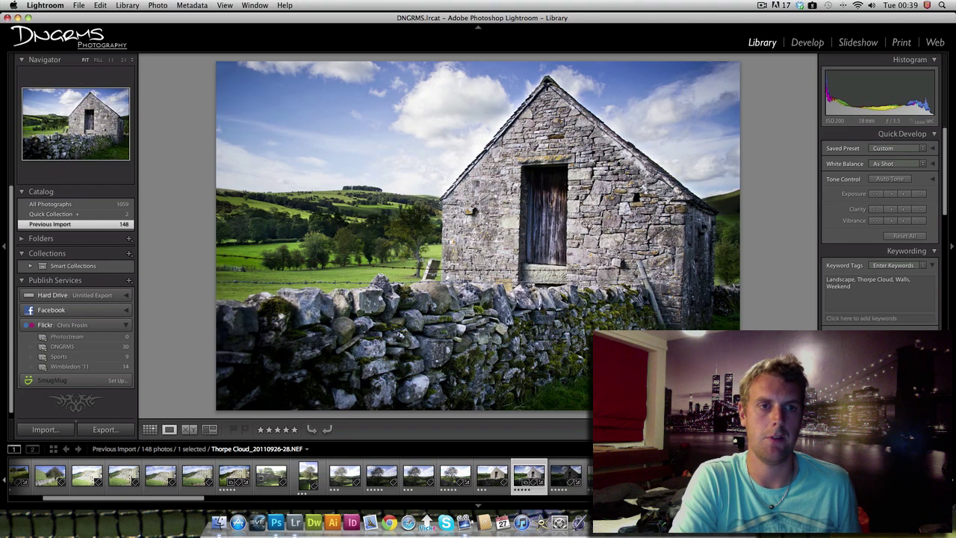
click(810, 43)
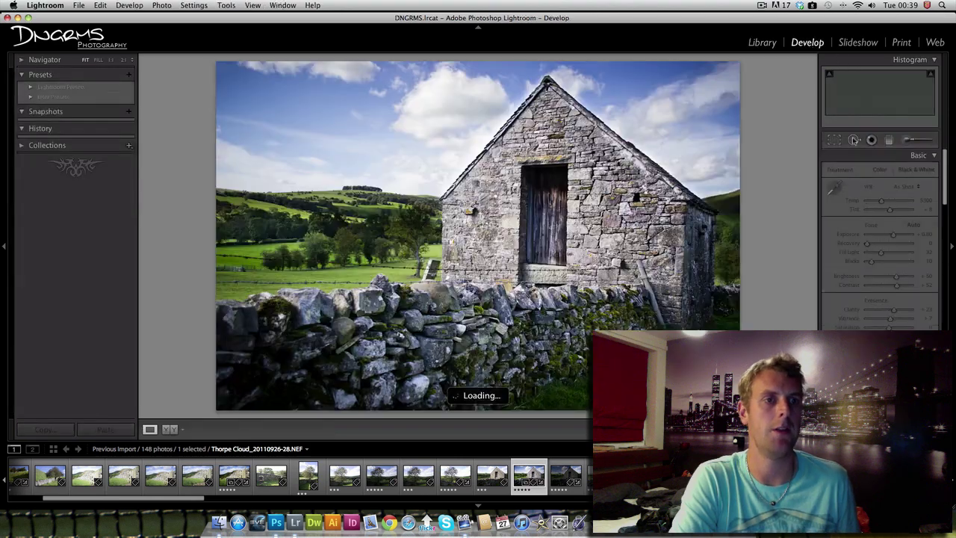
click(906, 140)
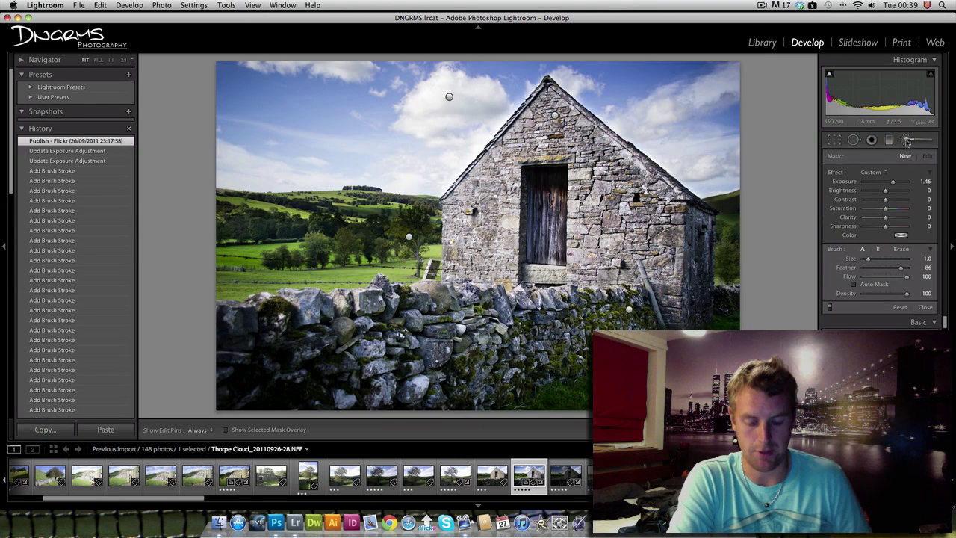
key(o)
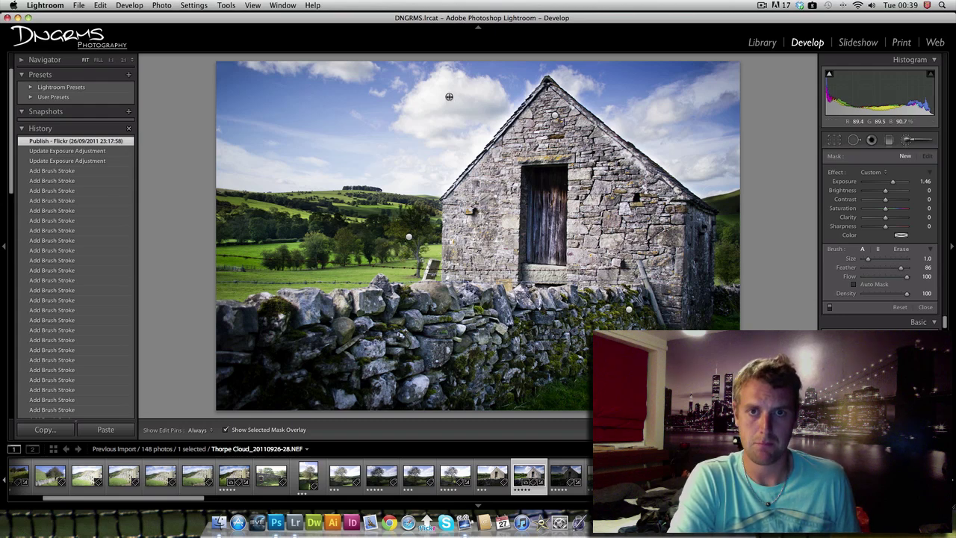
click(449, 98)
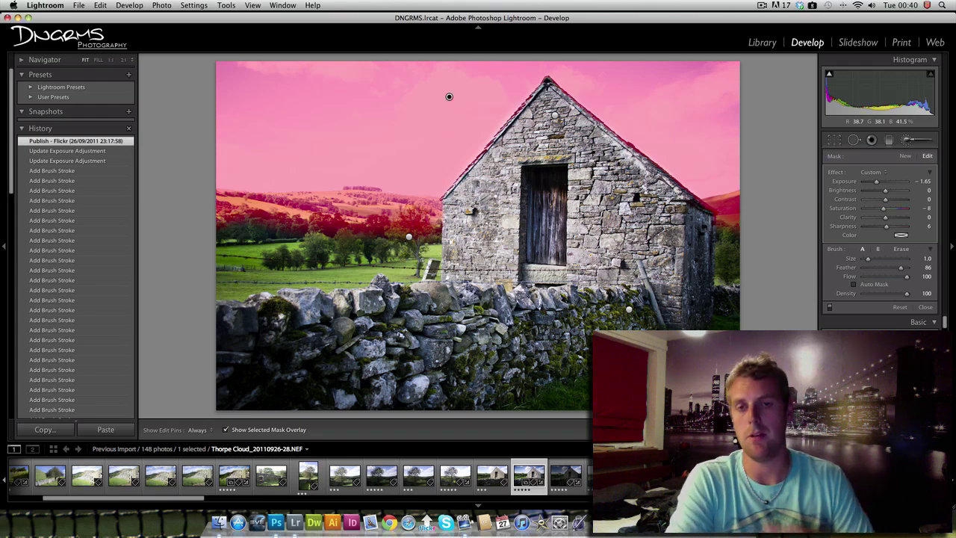
click(906, 141)
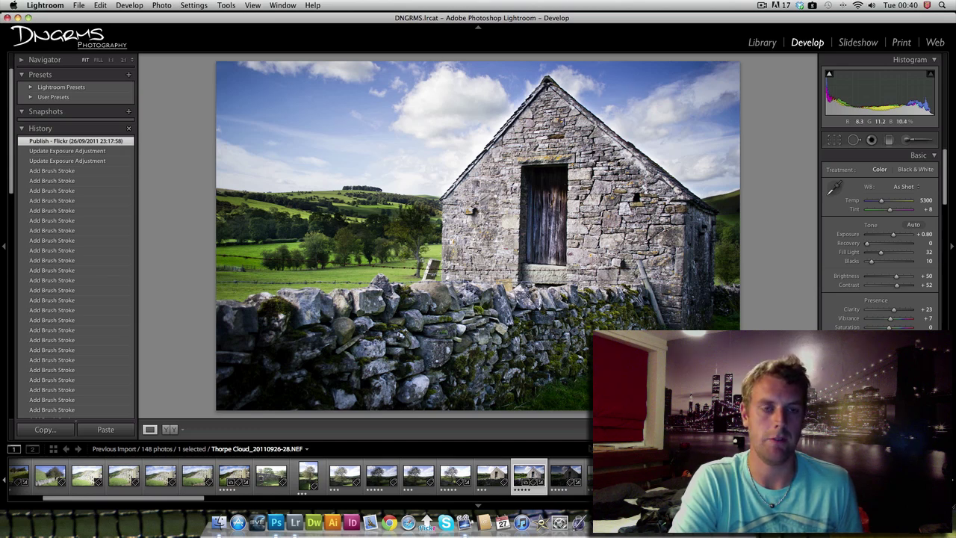
- Step from a later barn photo through the filmstrip to stone-wall photo -39.NEF
scroll(299, 475, down, 1)
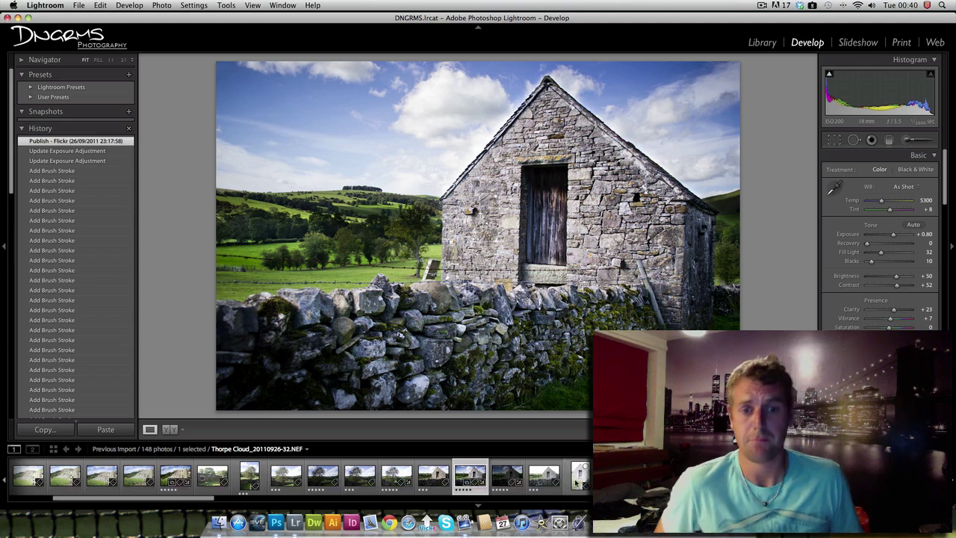
click(576, 482)
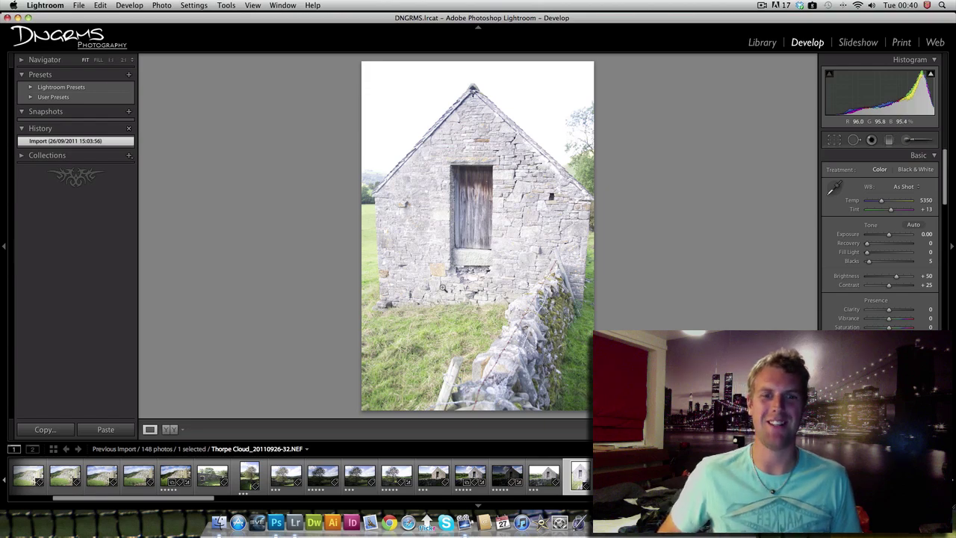
key(Right)
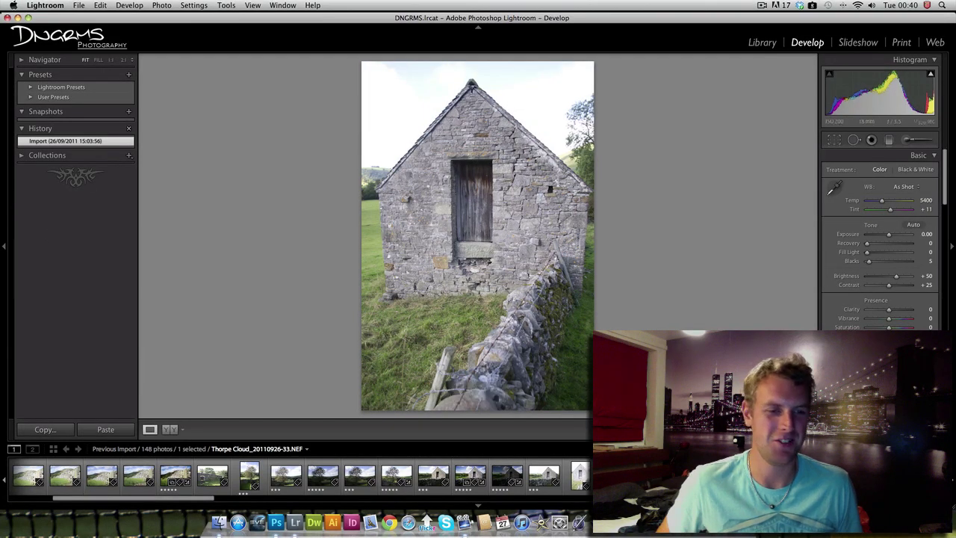
key(Right)
key(Right)
key(Right)
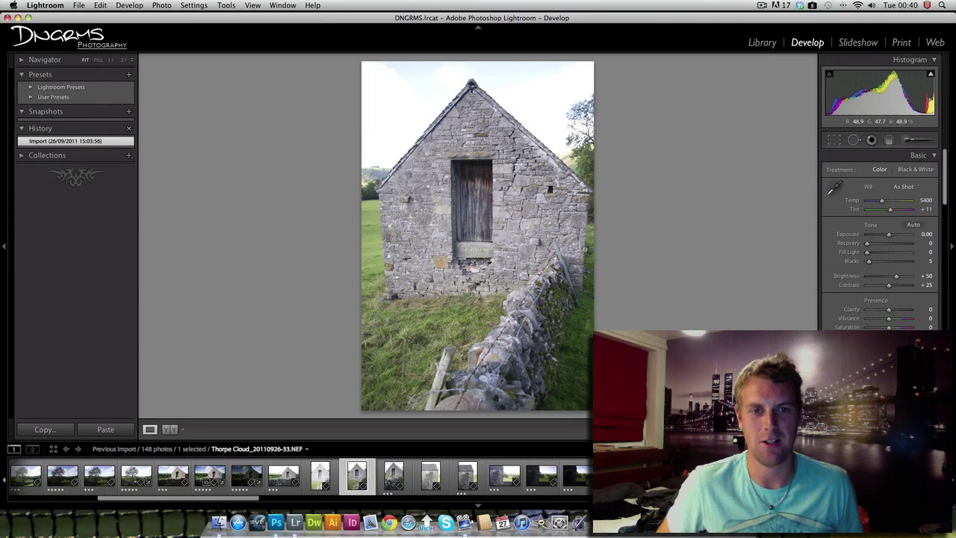
key(Right)
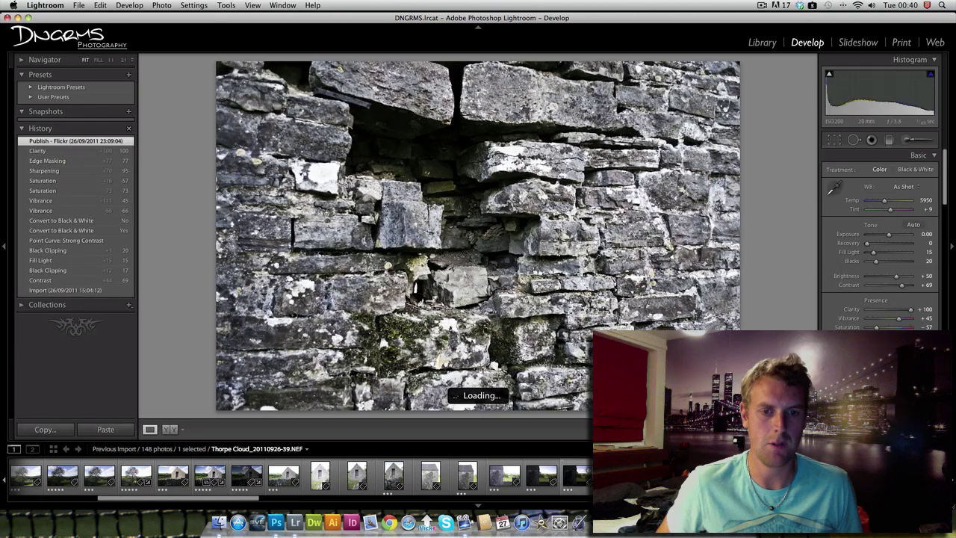
- Ease the Clarity of stone-wall photo -40.NEF from +100 to +84, then advance to -44.NEF
click(506, 478)
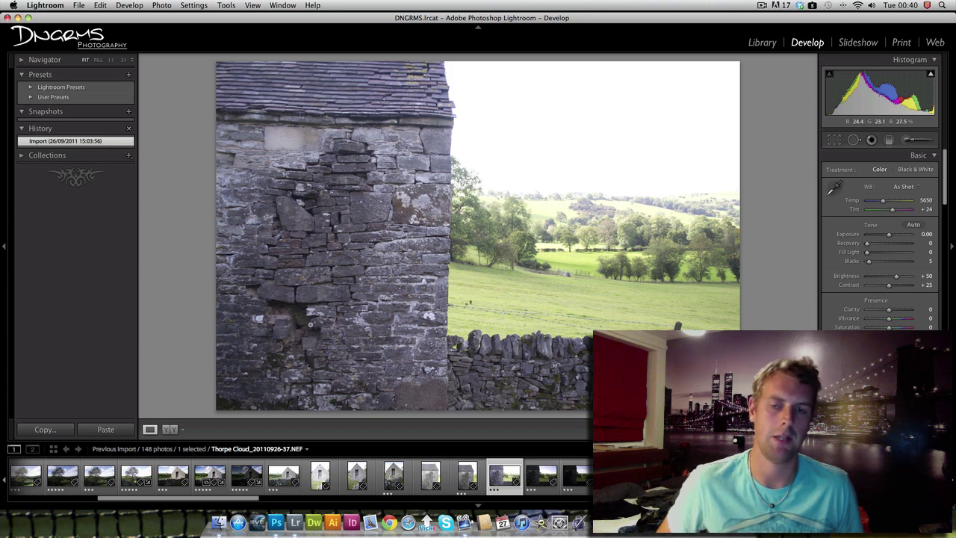
key(Right)
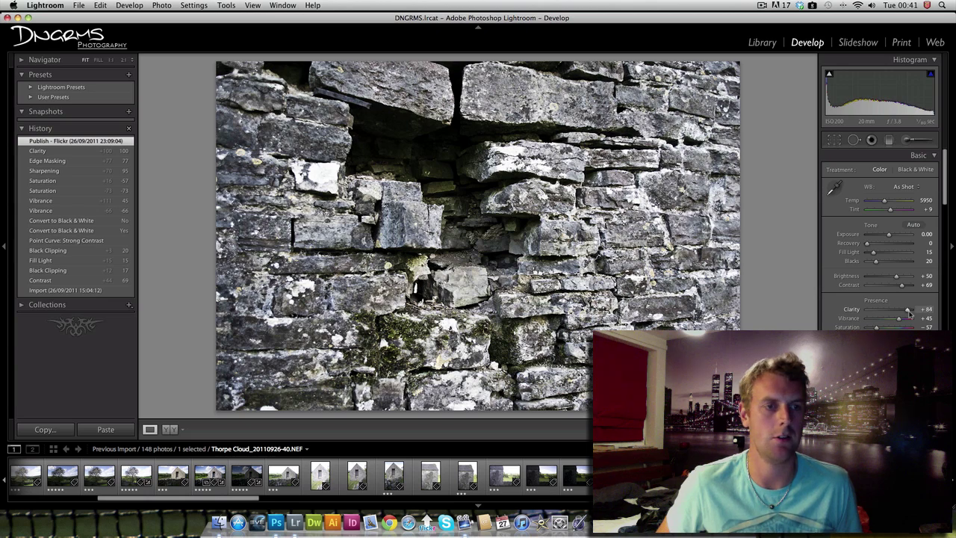
drag(909, 314, 908, 314)
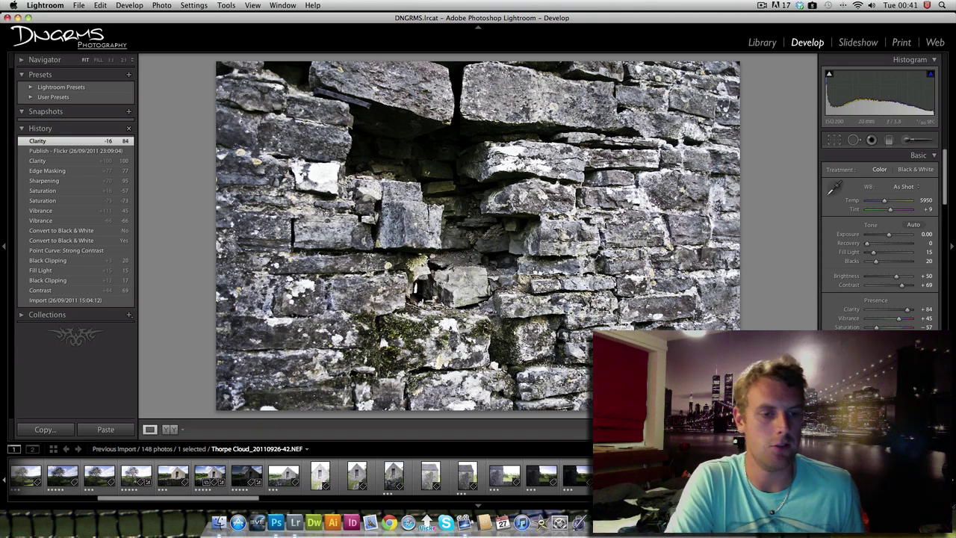
key(Right)
key(Right)
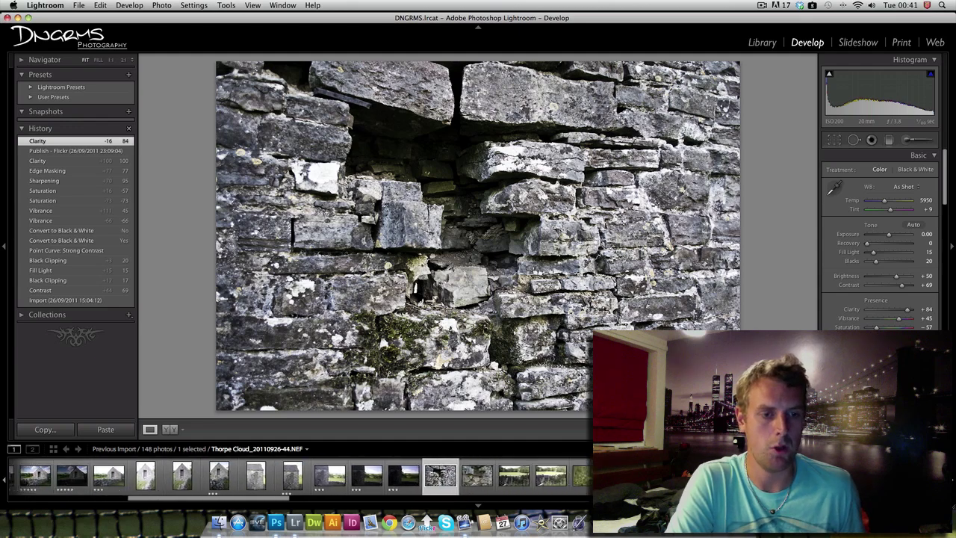
- Move from the yellow-flower photo to the edited bellflower photo -48.NEF
click(583, 476)
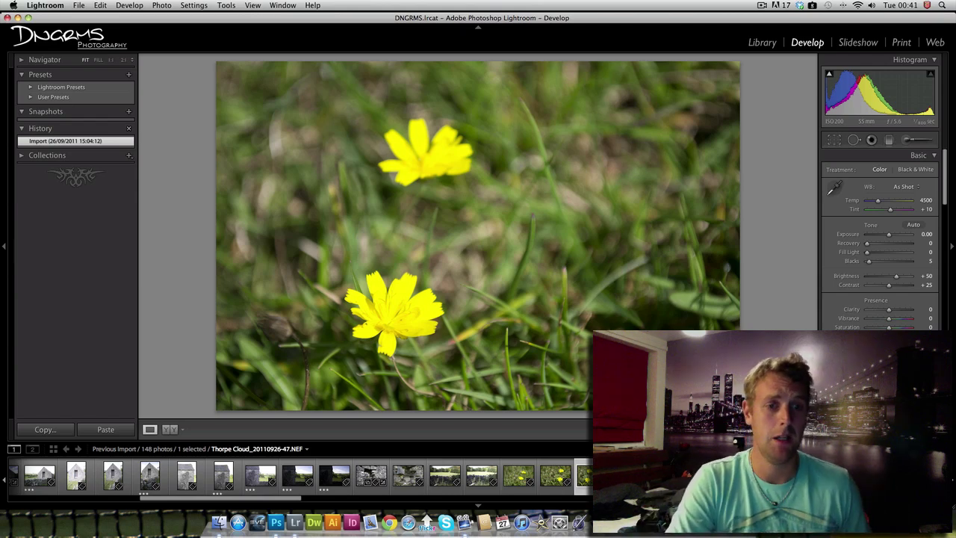
key(Right)
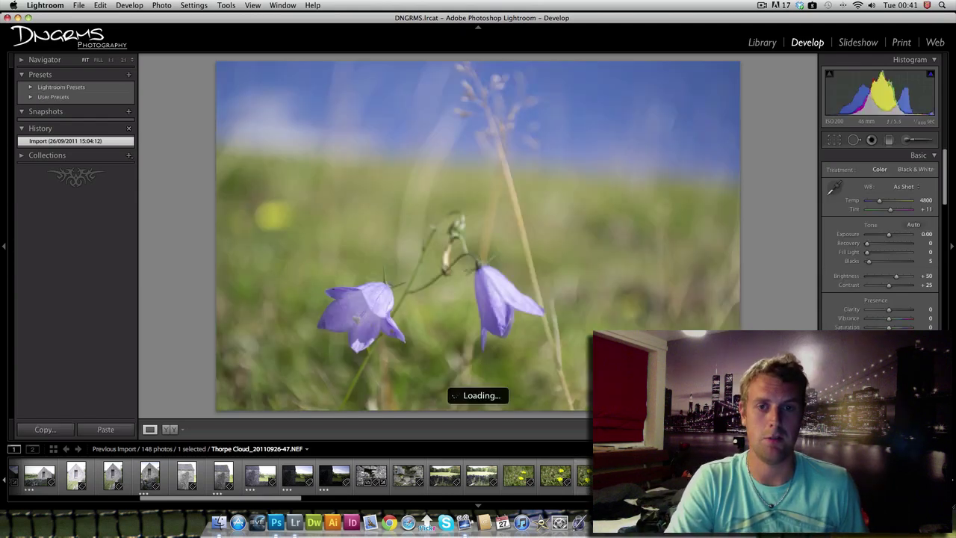
key(Right)
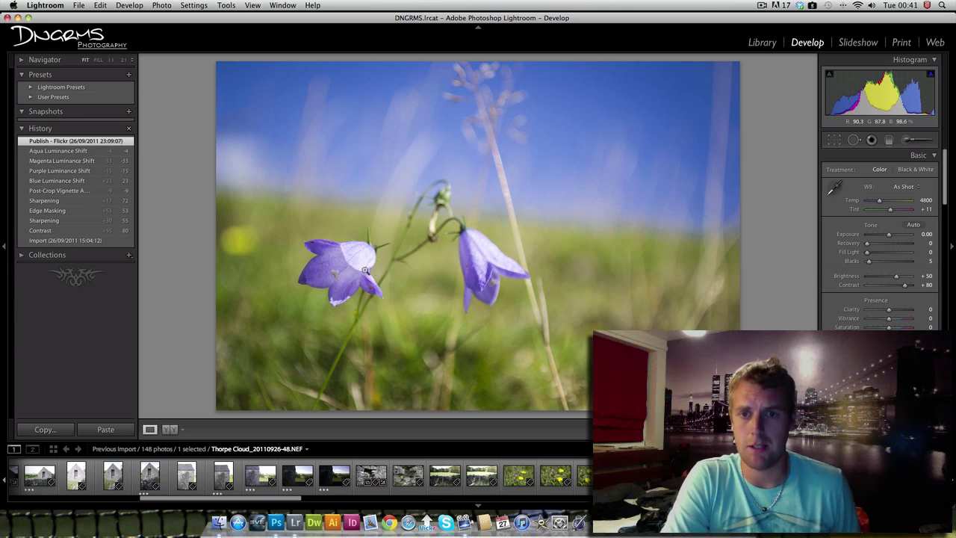
- Inspect the bellflowers at 1:1 zoom, panning across the petals, then return to Fit
click(354, 261)
drag(407, 351, 425, 268)
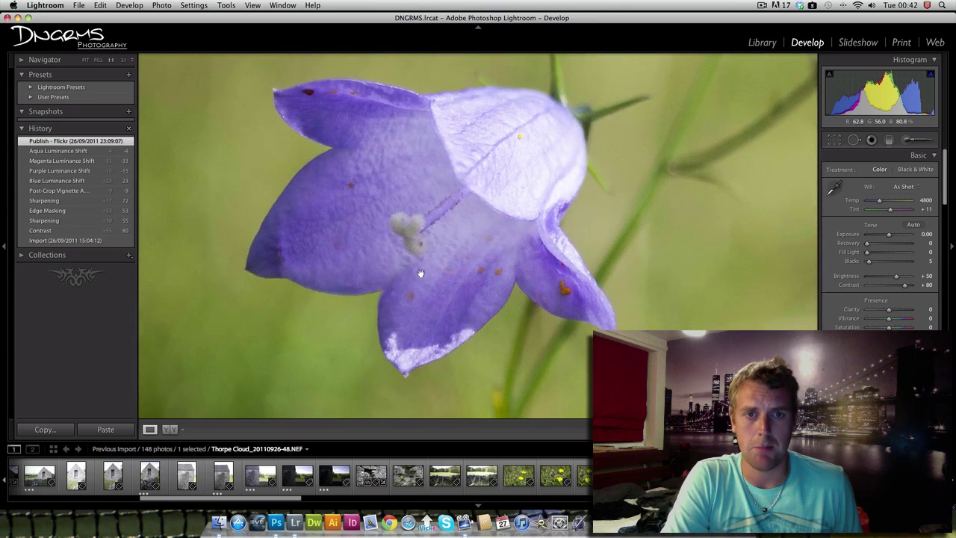
drag(555, 259, 528, 262)
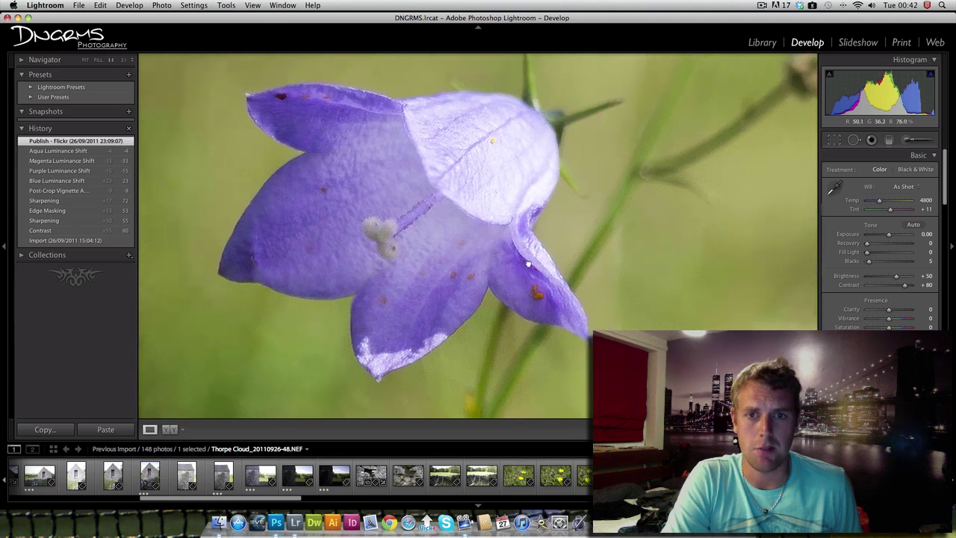
drag(486, 200, 461, 272)
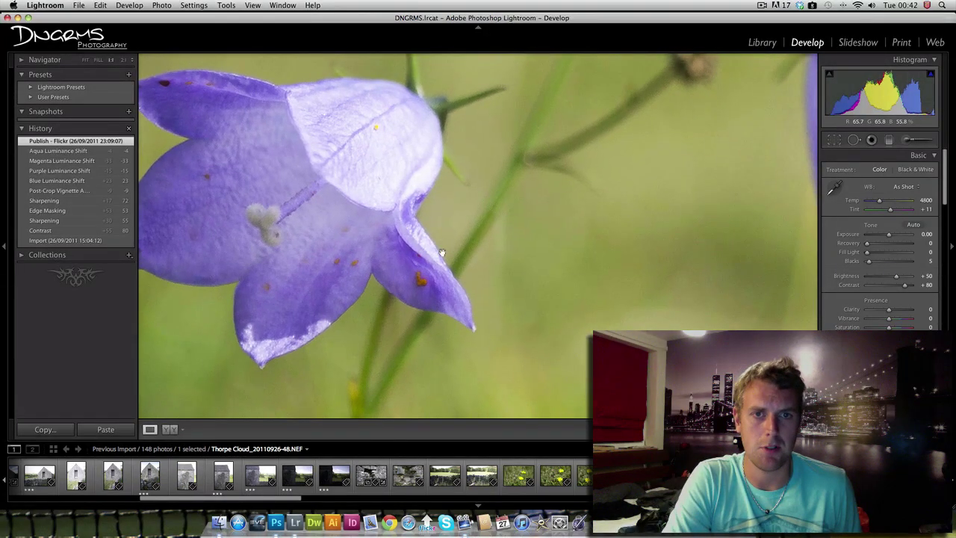
drag(363, 177, 491, 165)
click(694, 273)
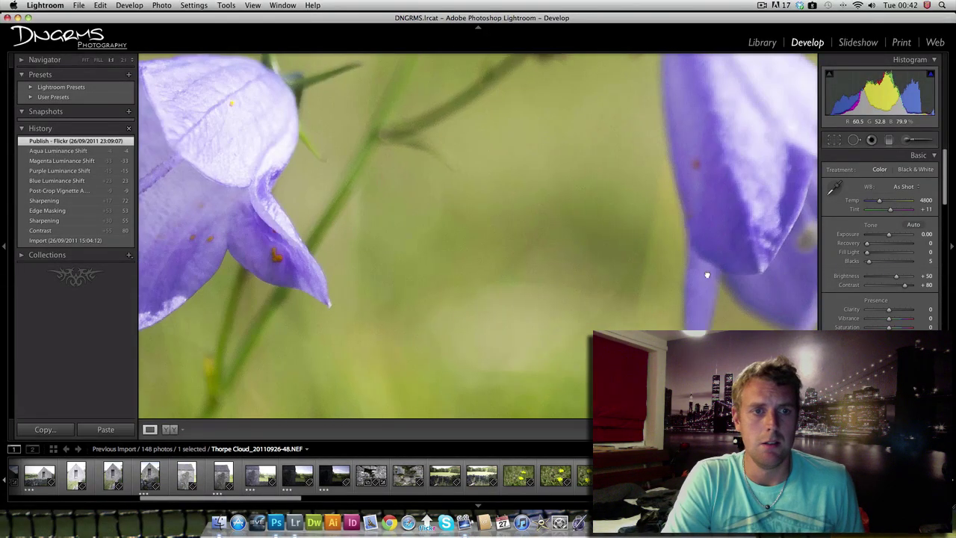
mouse_move(694, 273)
mouse_down()
mouse_move(551, 326)
mouse_move(403, 213)
mouse_up()
click(403, 213)
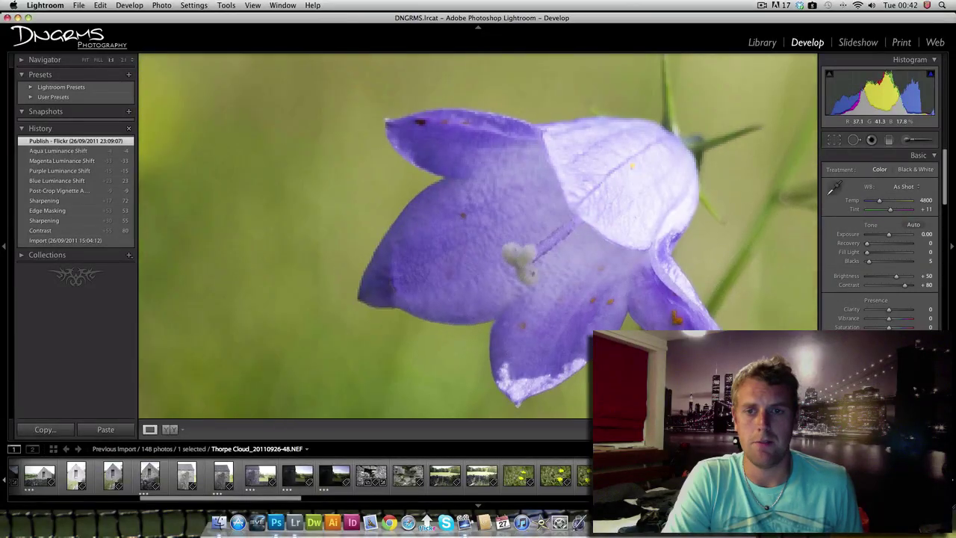
click(579, 279)
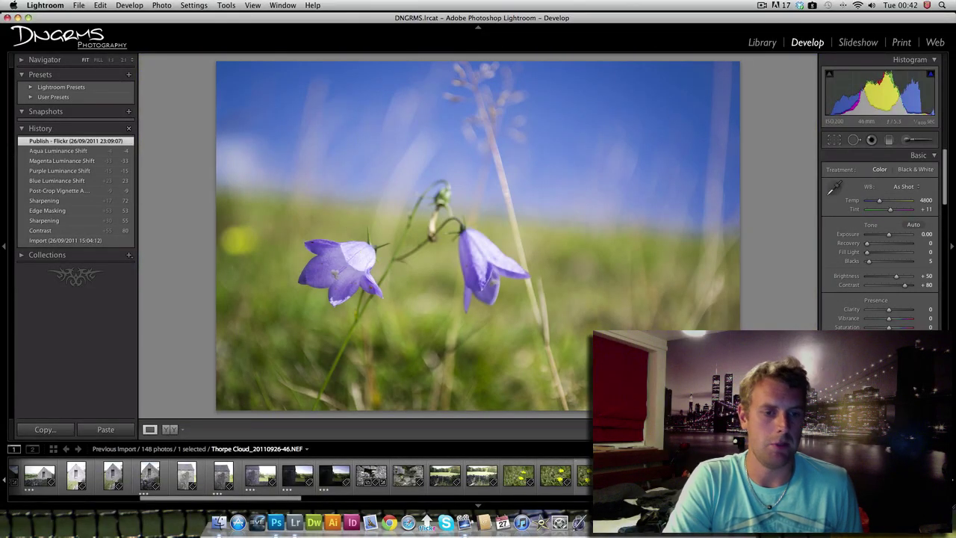
scroll(299, 476, down, 10)
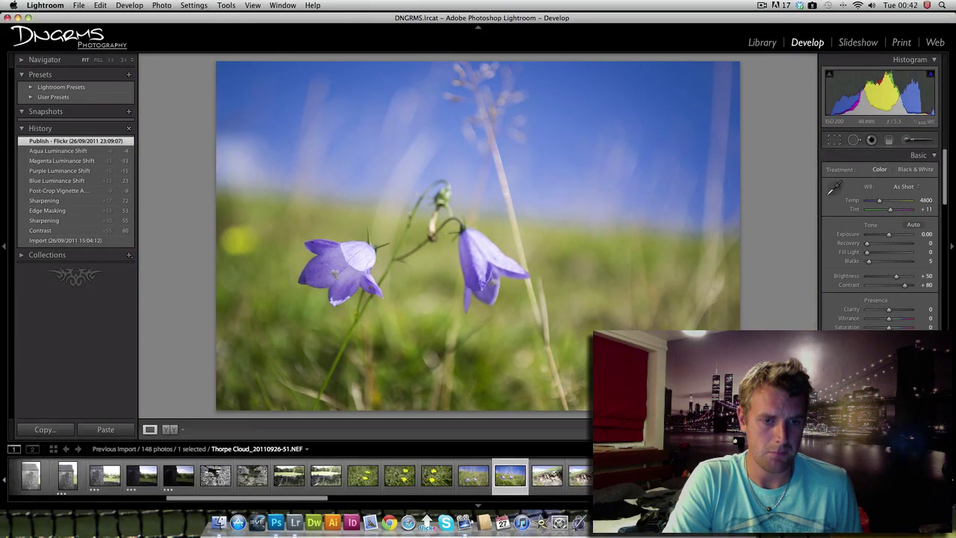
- Select the snail-shell photo and view its crop overlay, leaving the crop unchanged
click(583, 476)
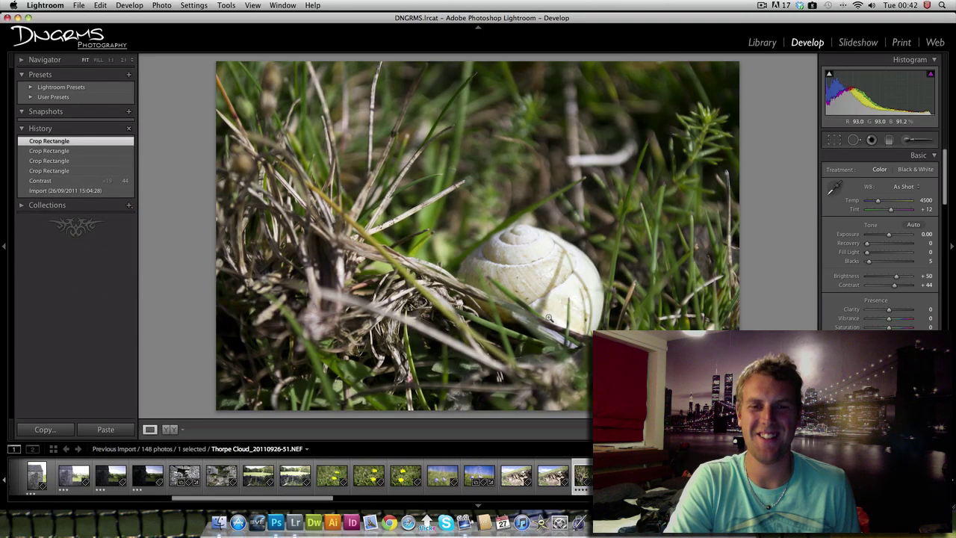
click(834, 141)
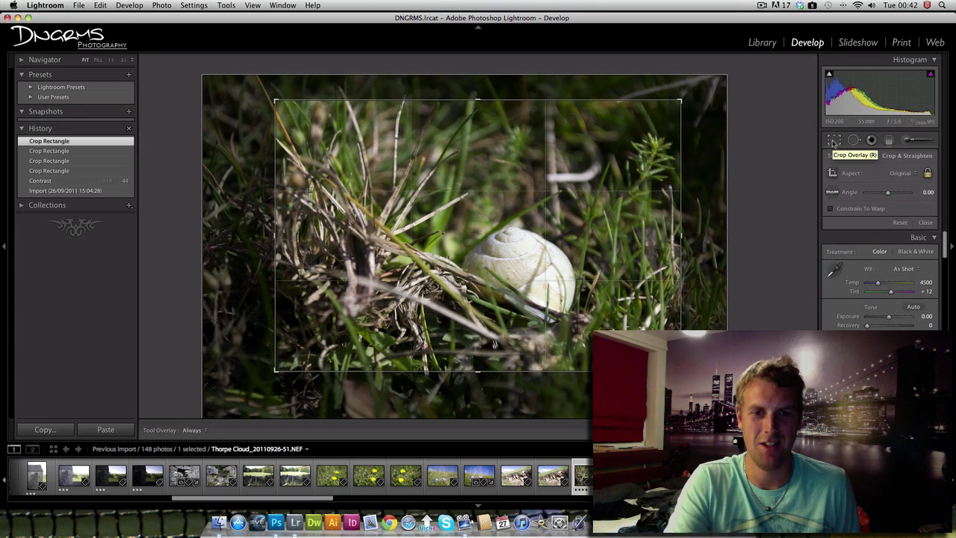
click(835, 142)
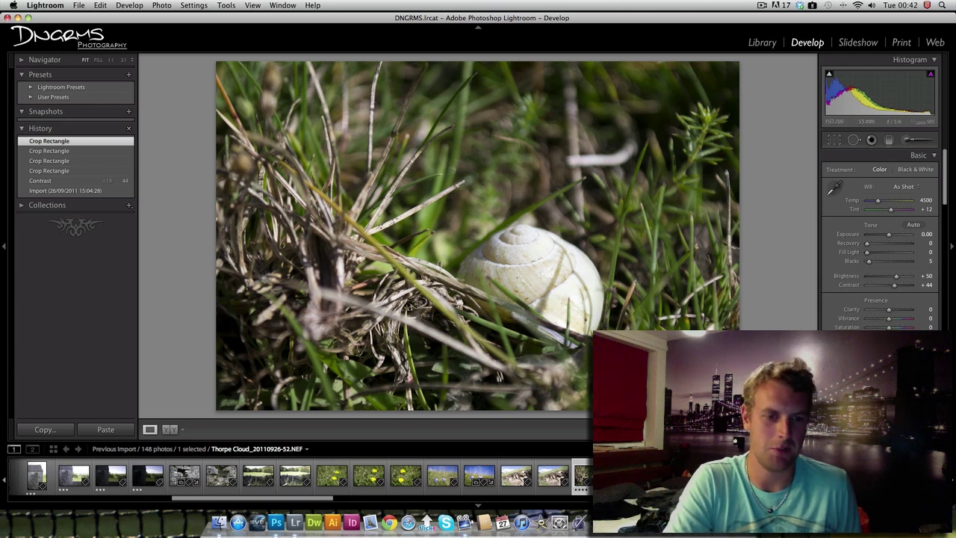
scroll(298, 476, down, 1)
- Scroll the filmstrip and open the unedited sky-and-hillside photo -60.NEF
scroll(299, 476, down, 1)
scroll(299, 476, down, 3)
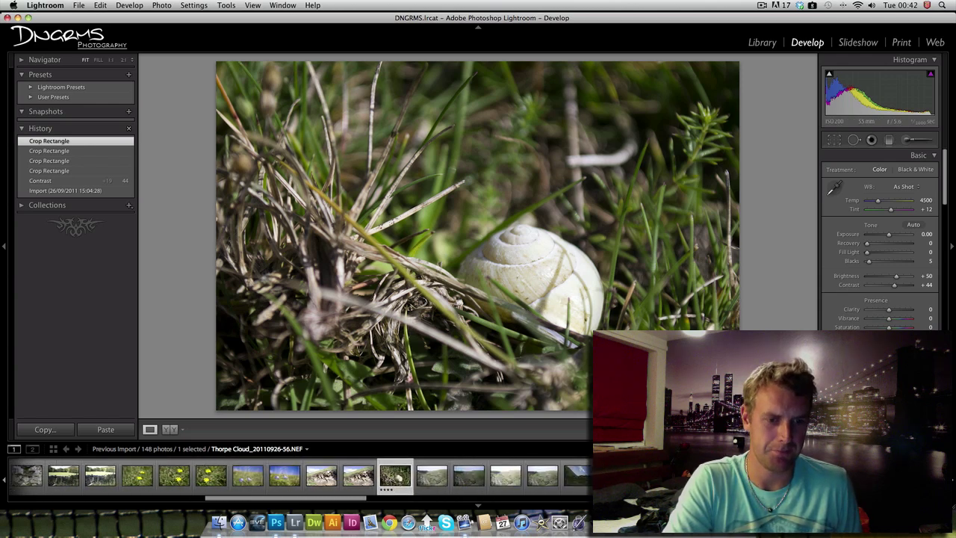
scroll(299, 476, down, 2)
scroll(298, 475, down, 3)
scroll(299, 475, down, 5)
scroll(299, 476, down, 3)
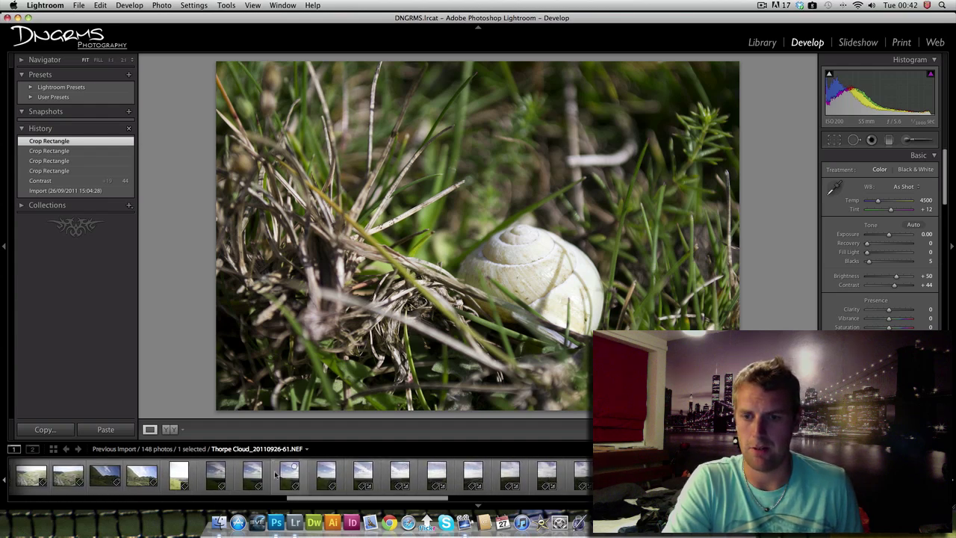
click(250, 476)
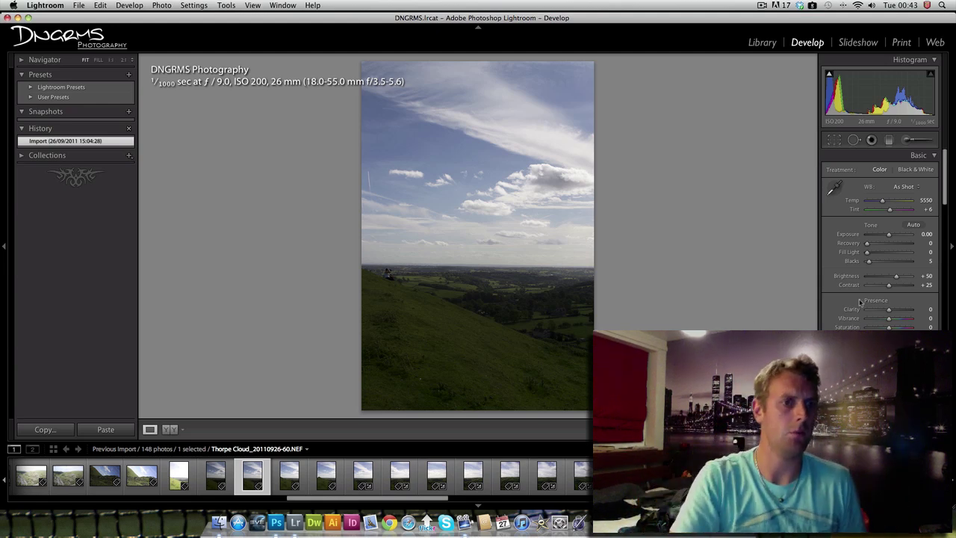
scroll(866, 301, down, 5)
scroll(865, 306, down, 5)
scroll(860, 320, down, 5)
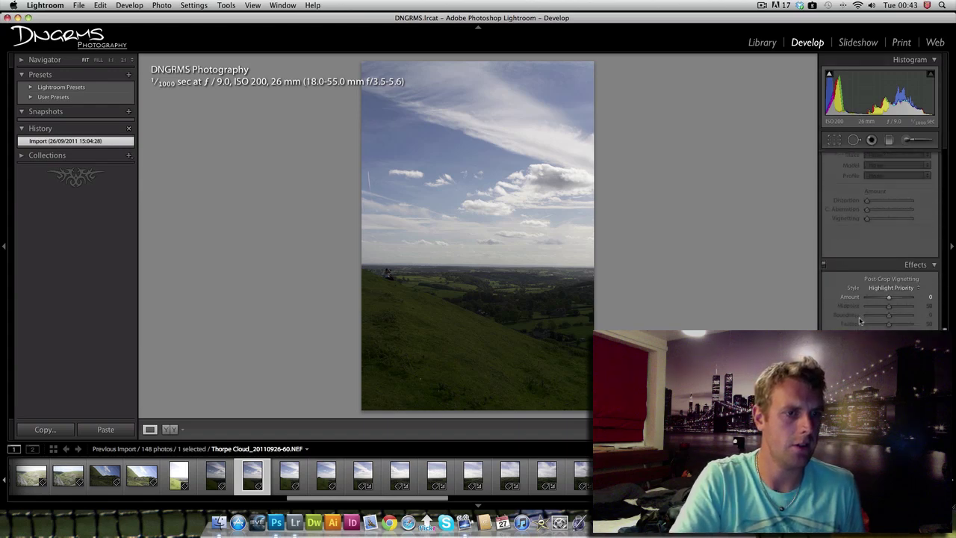
scroll(860, 321, down, 3)
scroll(860, 320, down, 3)
scroll(860, 321, down, 2)
scroll(860, 320, up, 3)
scroll(859, 320, up, 2)
scroll(860, 321, up, 3)
scroll(859, 321, up, 1)
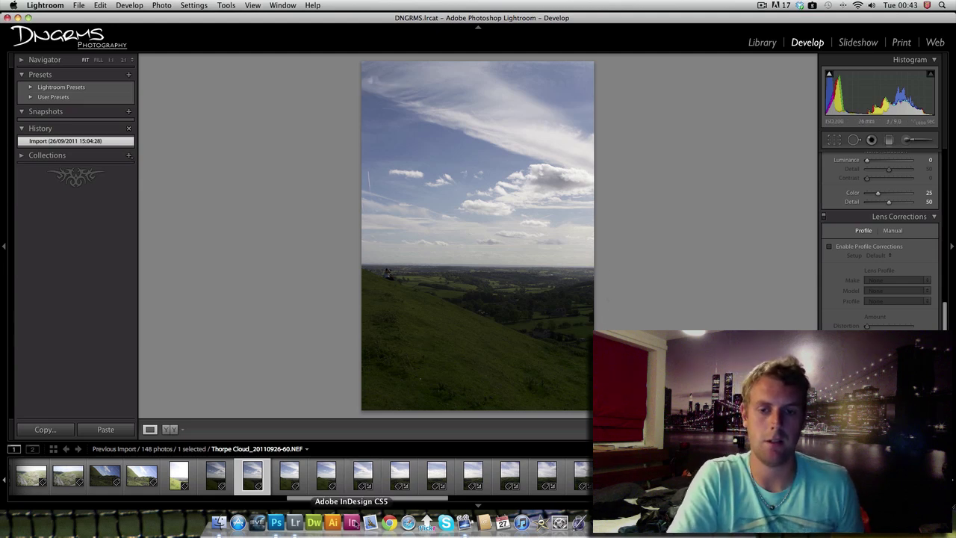
- Scroll the filmstrip far along to the rocky close-up sequence
scroll(322, 482, down, 3)
scroll(358, 481, down, 2)
scroll(359, 482, down, 2)
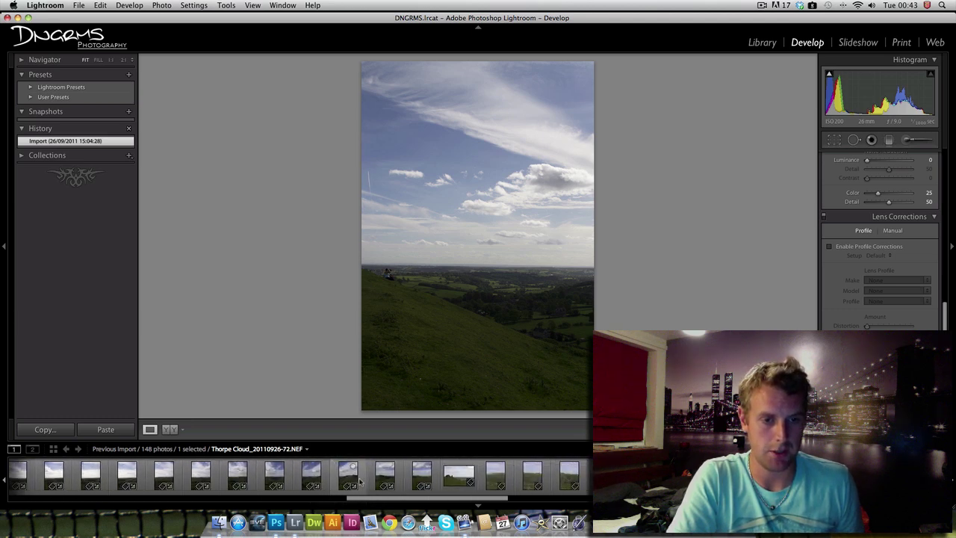
scroll(359, 482, down, 2)
scroll(359, 482, down, 3)
scroll(359, 482, down, 3)
scroll(359, 482, down, 3)
scroll(359, 481, down, 2)
scroll(359, 482, down, 3)
scroll(359, 482, down, 2)
scroll(360, 482, down, 2)
scroll(359, 481, down, 3)
scroll(360, 482, down, 2)
scroll(359, 482, down, 2)
scroll(359, 482, down, 2)
scroll(359, 481, down, 1)
scroll(360, 482, down, 1)
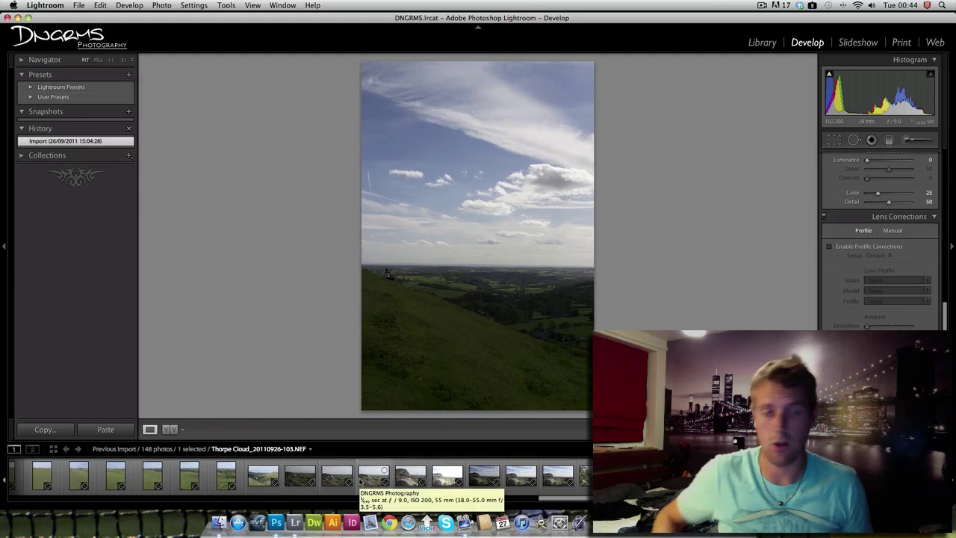
scroll(359, 482, down, 1)
- Open frames -103, -104 and the next rocky close-up in turn
click(318, 481)
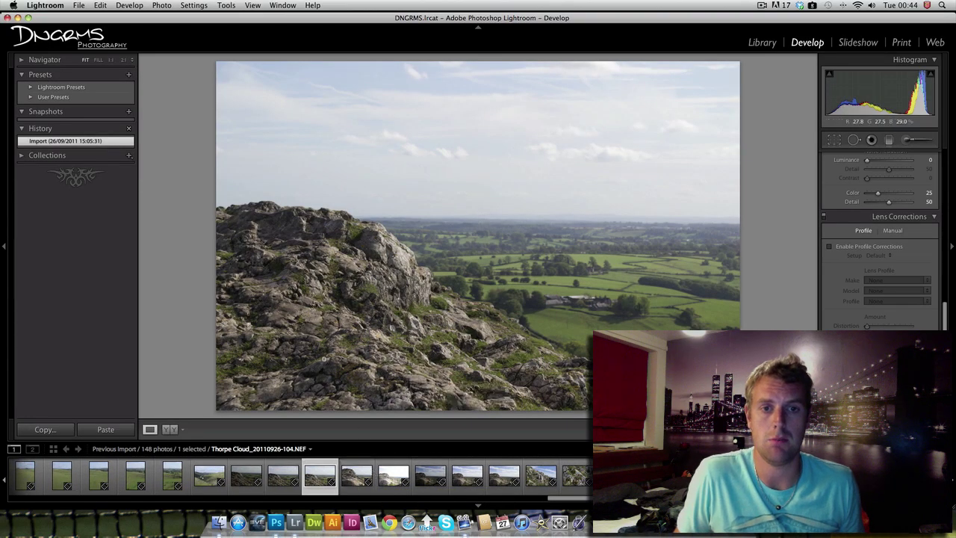
click(361, 481)
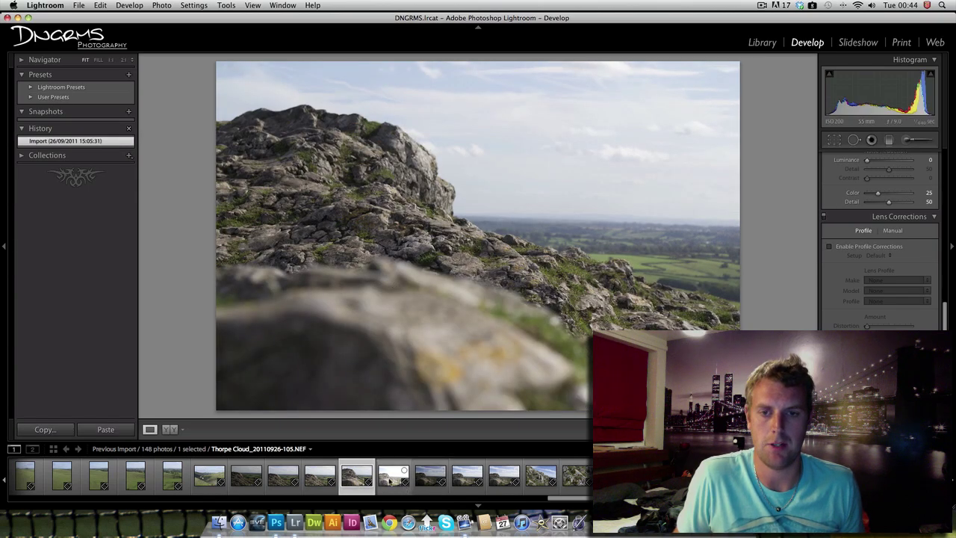
click(390, 480)
- Browse frames -114 through -126, then go back to green-fields frame -121
key(Right)
key(Right)
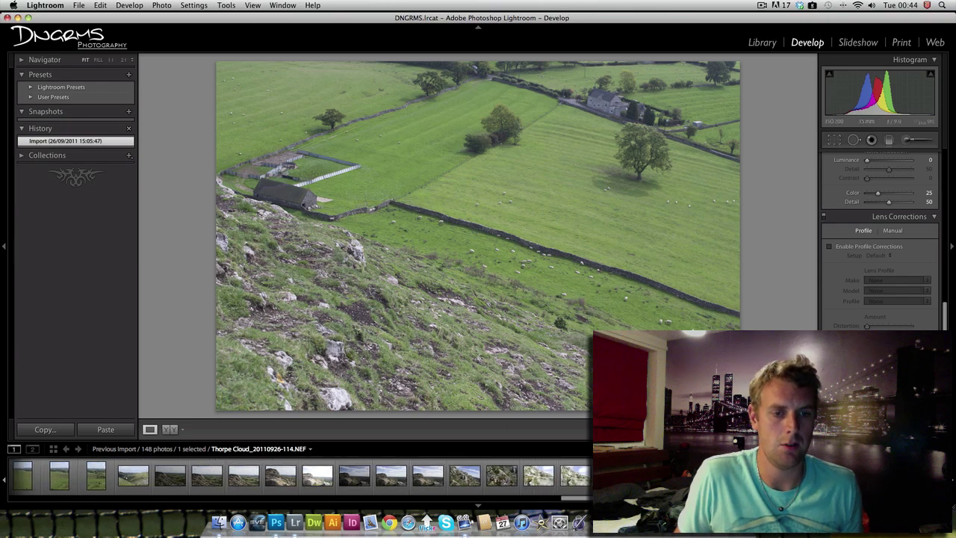
key(Right)
key(Right)
key(Right)
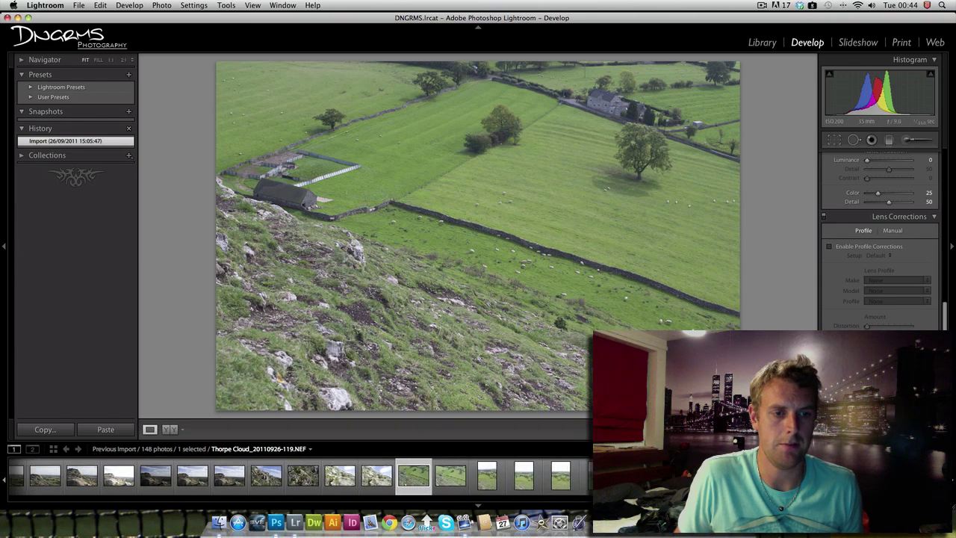
key(Right)
key(Right)
key(Right)
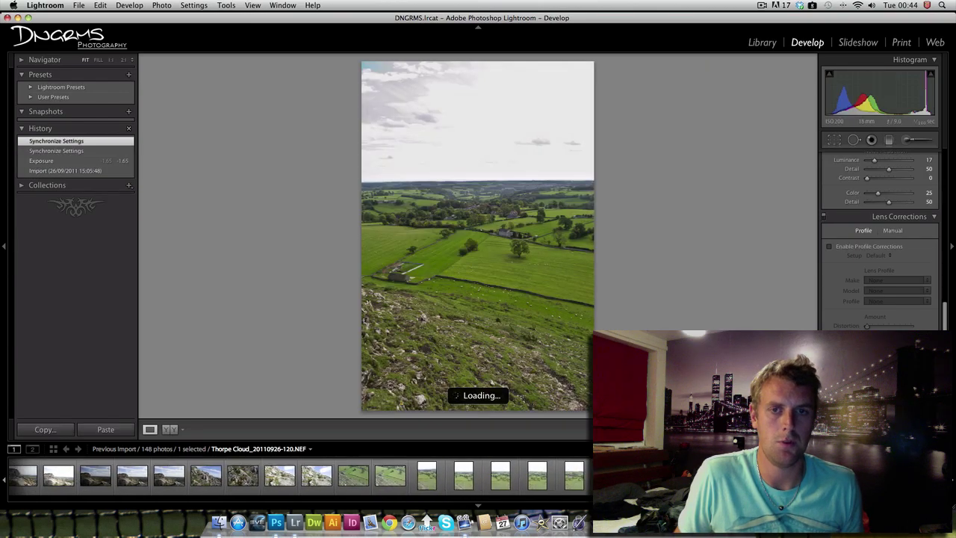
key(Right)
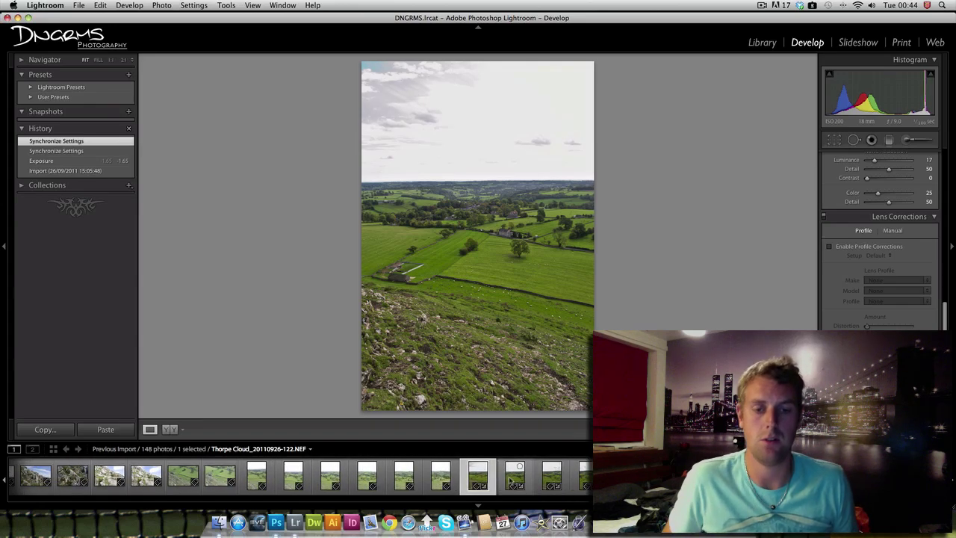
click(508, 482)
click(551, 476)
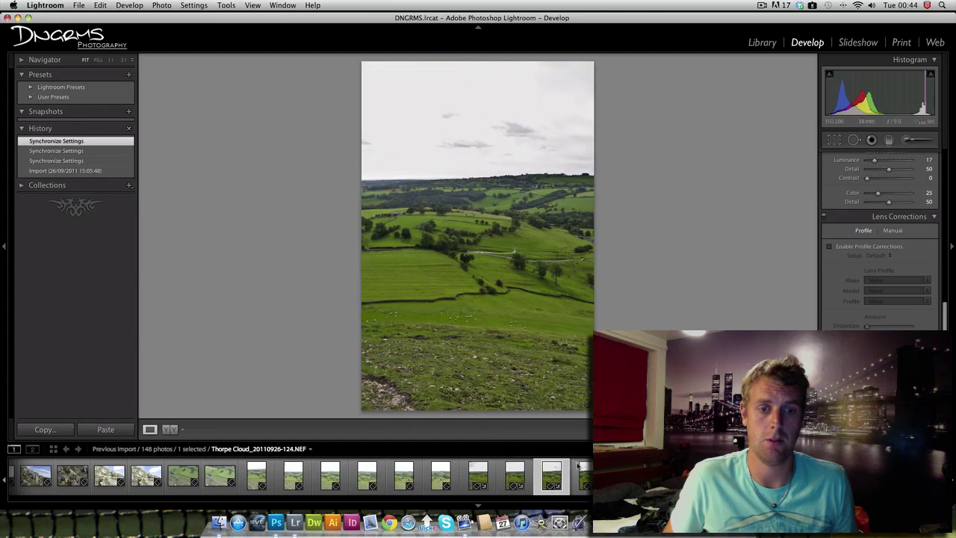
click(582, 476)
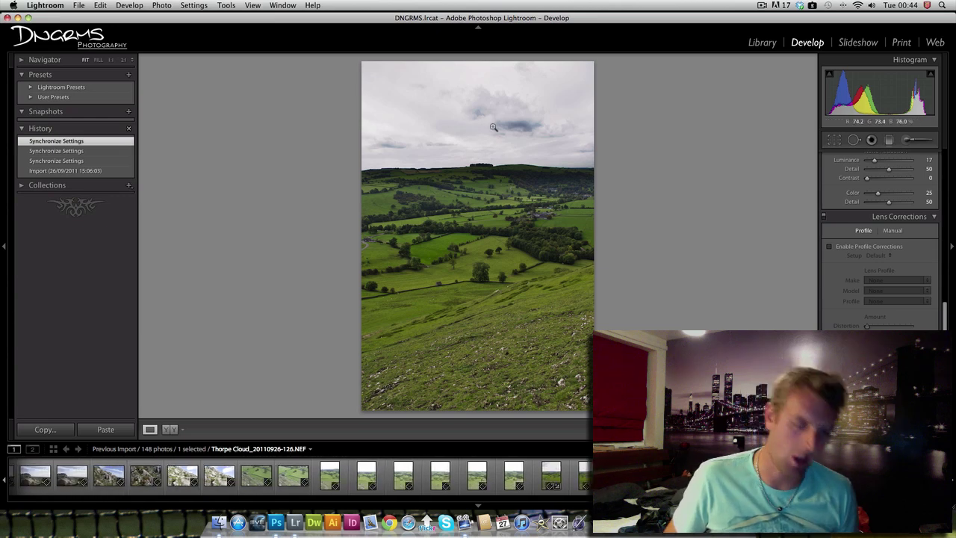
click(548, 478)
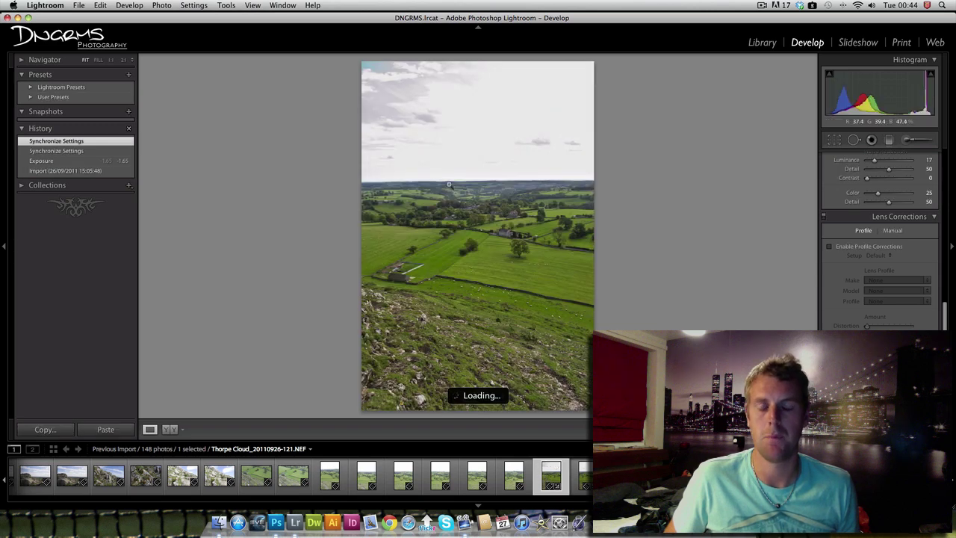
- Scroll back to the earlier frames and open photo -68 with its synchronized settings
scroll(367, 481, down, 5)
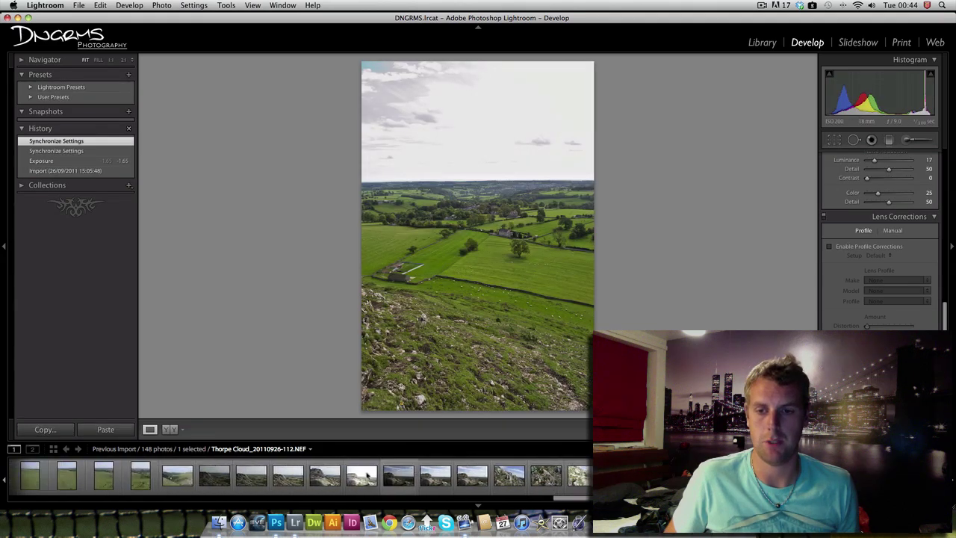
scroll(367, 482, up, 5)
scroll(367, 482, up, 2)
scroll(366, 476, up, 2)
scroll(367, 476, up, 2)
scroll(367, 476, up, 2)
scroll(367, 475, up, 2)
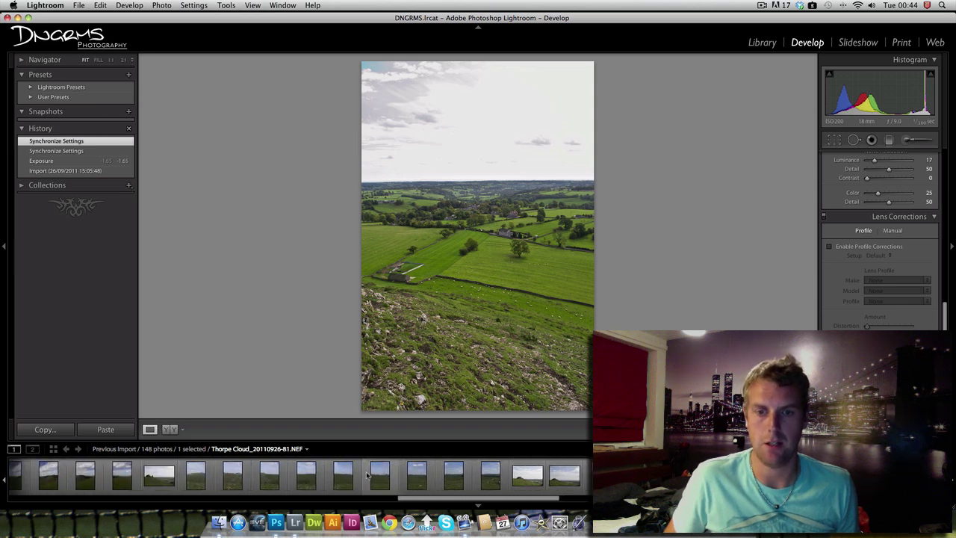
click(377, 480)
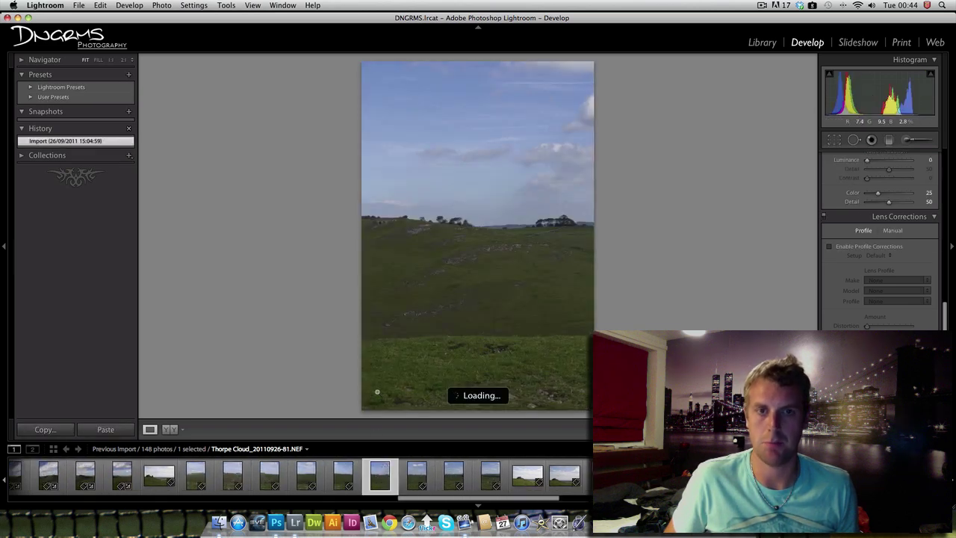
scroll(359, 479, up, 3)
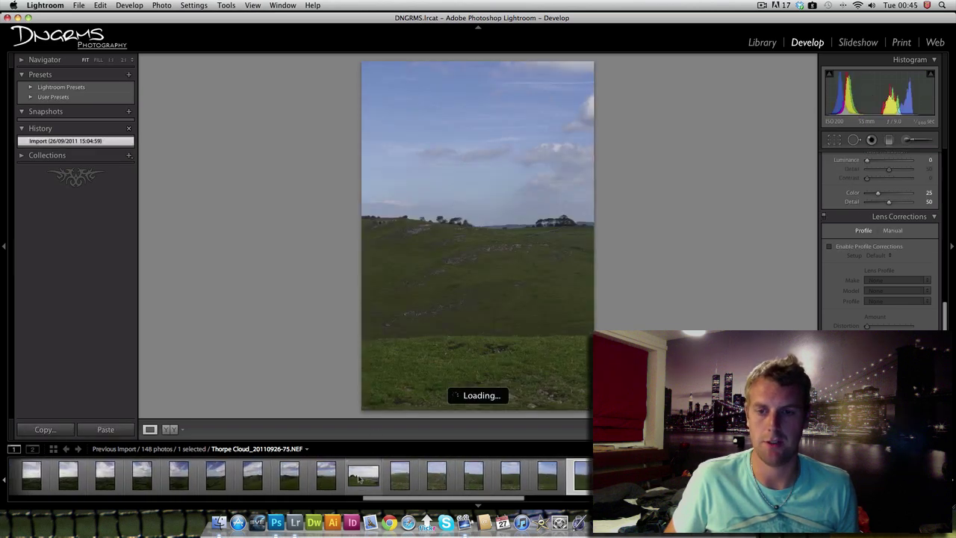
click(321, 478)
scroll(322, 479, up, 3)
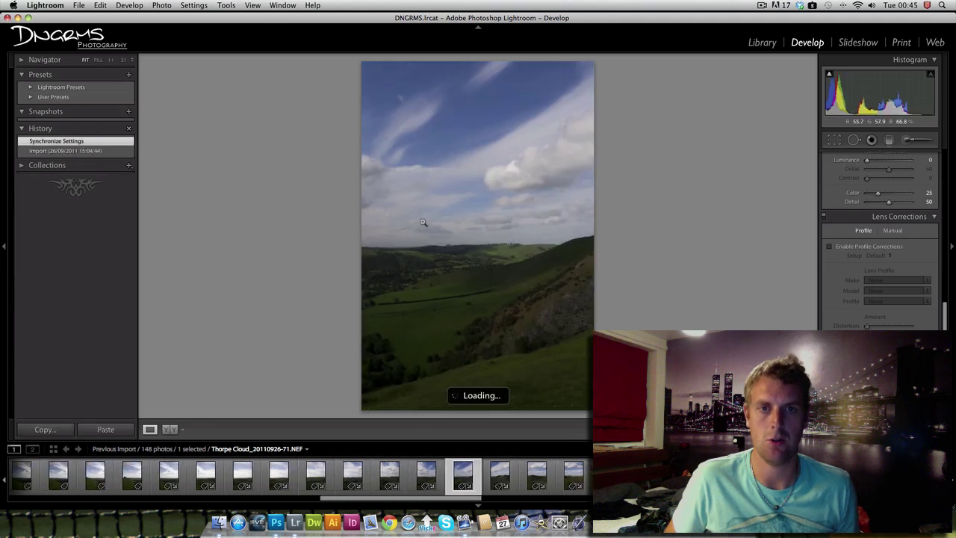
- Compare neighbouring frames -69 back to -67, then return to the streaky-cloud valley photo
click(424, 477)
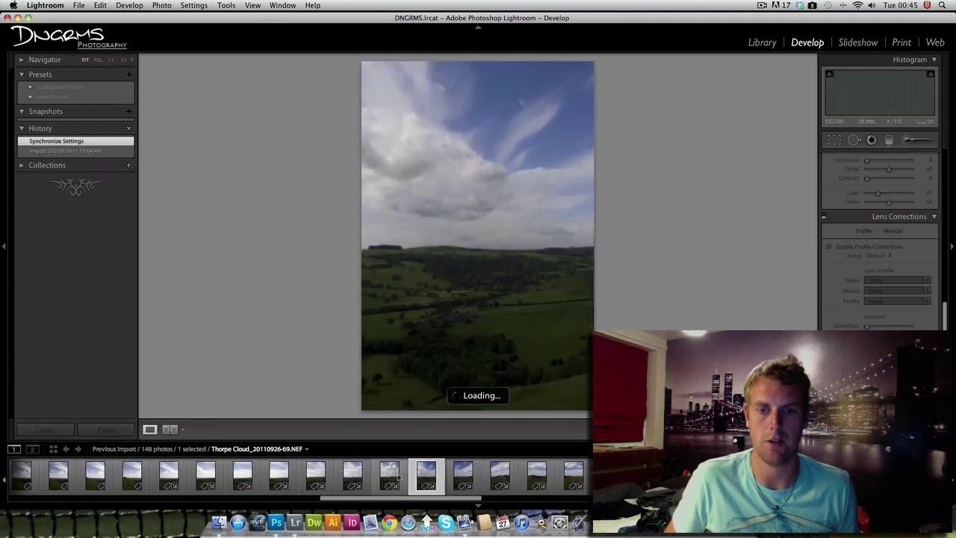
click(388, 477)
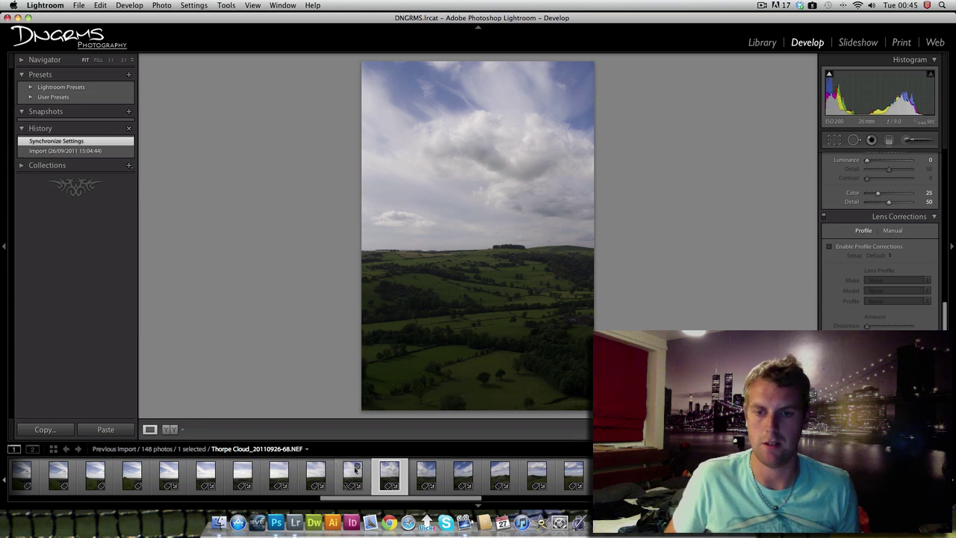
click(351, 476)
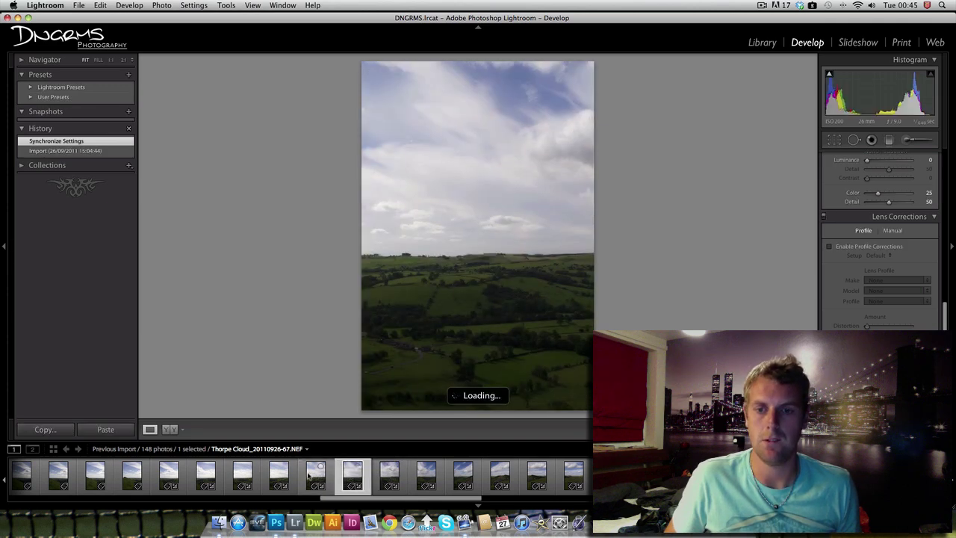
click(313, 476)
click(461, 475)
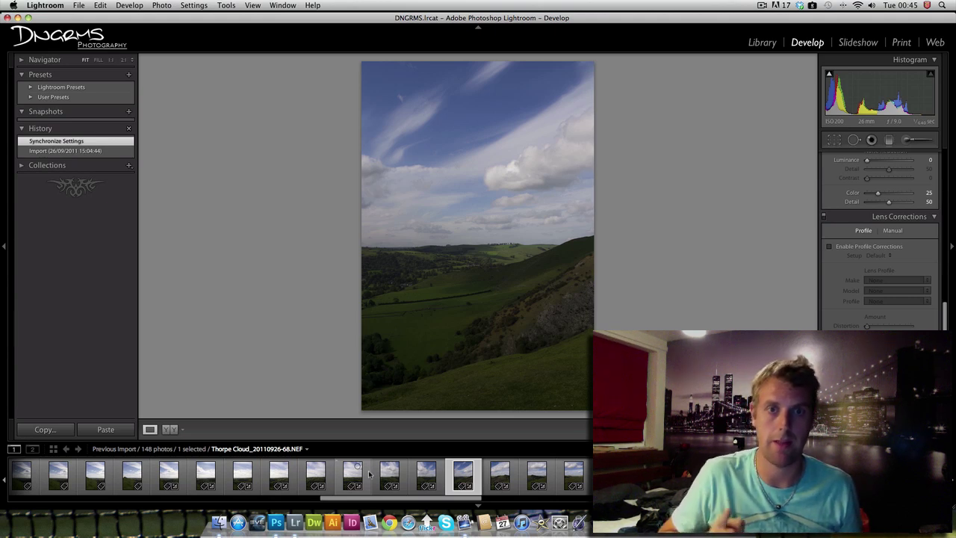
scroll(373, 476, right, 5)
scroll(384, 478, right, 5)
scroll(396, 481, right, 5)
scroll(411, 482, right, 5)
scroll(426, 482, right, 5)
scroll(440, 482, right, 5)
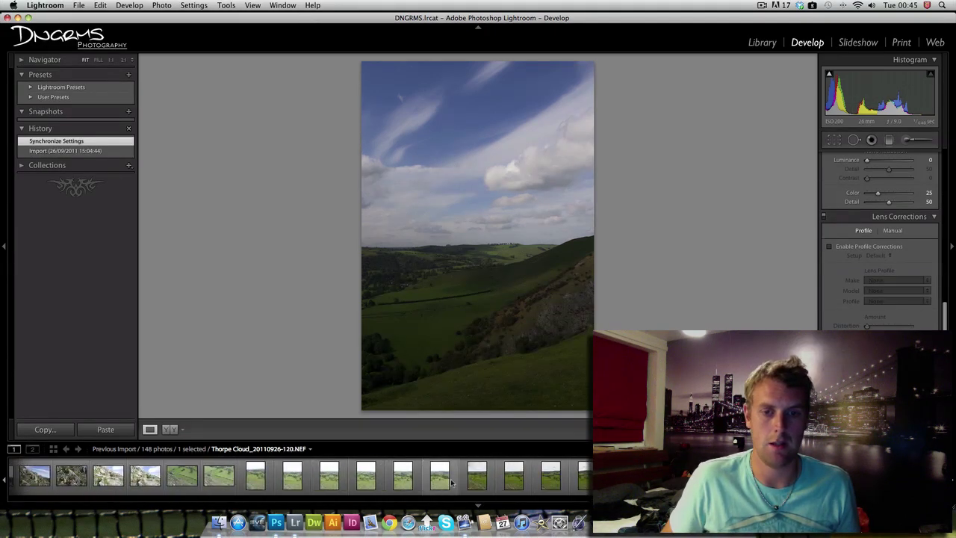
- Select the green-fields frame -121, glance at -122, and return to -121
click(476, 480)
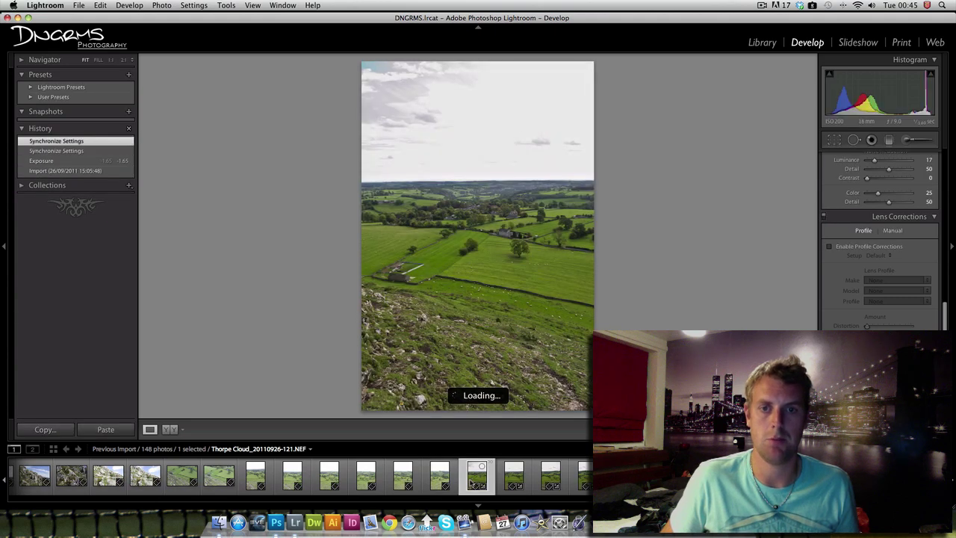
click(496, 483)
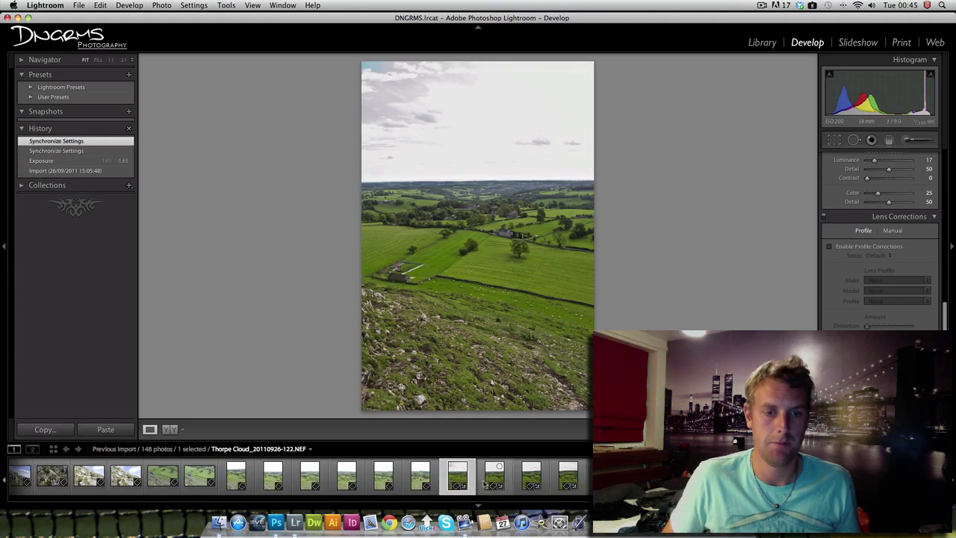
click(421, 480)
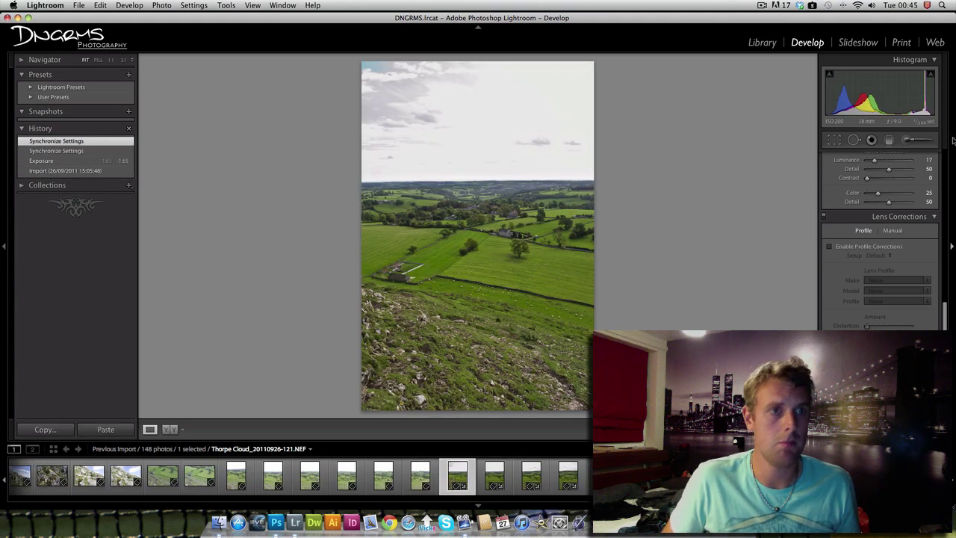
- Review the Basic panel (Exposure −0.80, Contrast +73), checking Tone Curve before returning
scroll(870, 172, up, 5)
scroll(877, 201, up, 5)
scroll(882, 224, up, 5)
scroll(887, 248, up, 5)
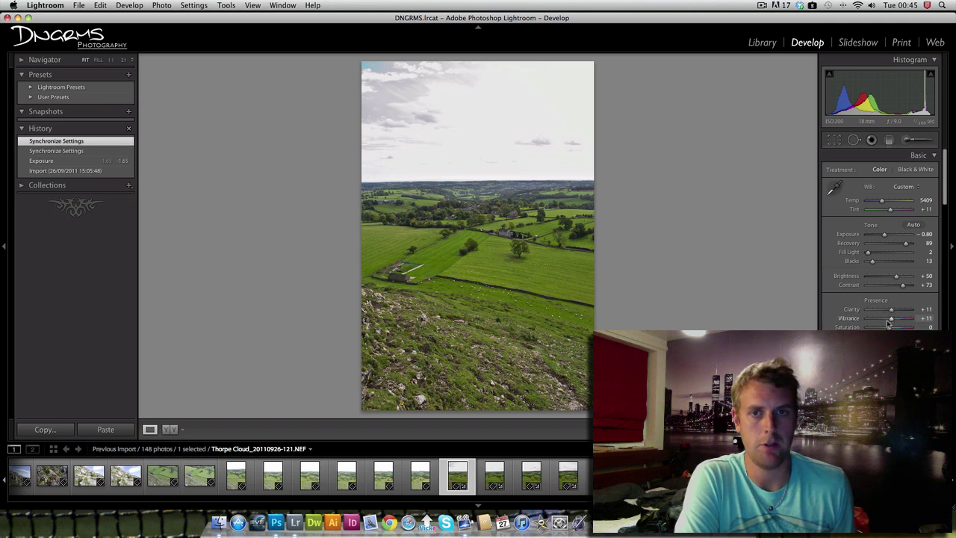
scroll(889, 323, down, 1)
scroll(882, 239, down, 5)
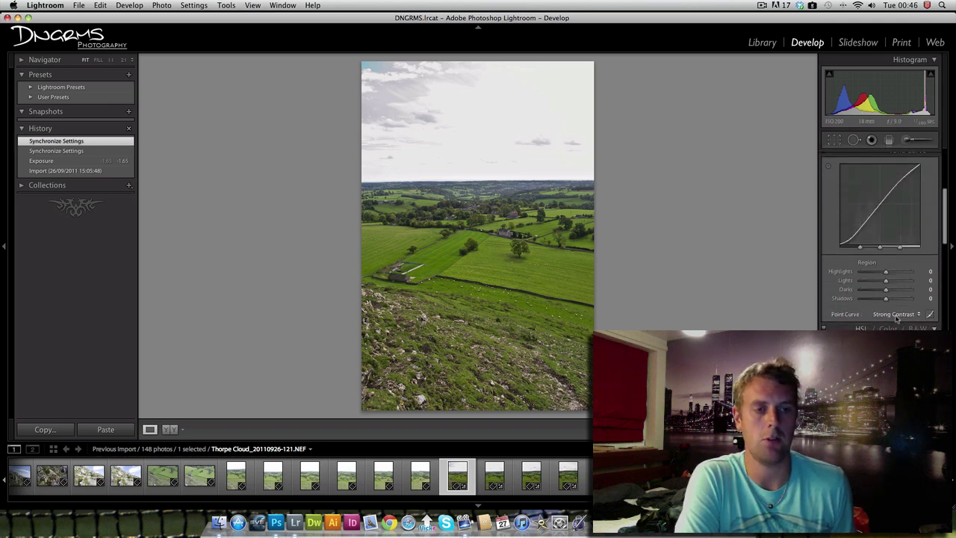
scroll(896, 316, down, 3)
scroll(896, 317, up, 5)
scroll(896, 319, up, 5)
scroll(897, 318, up, 1)
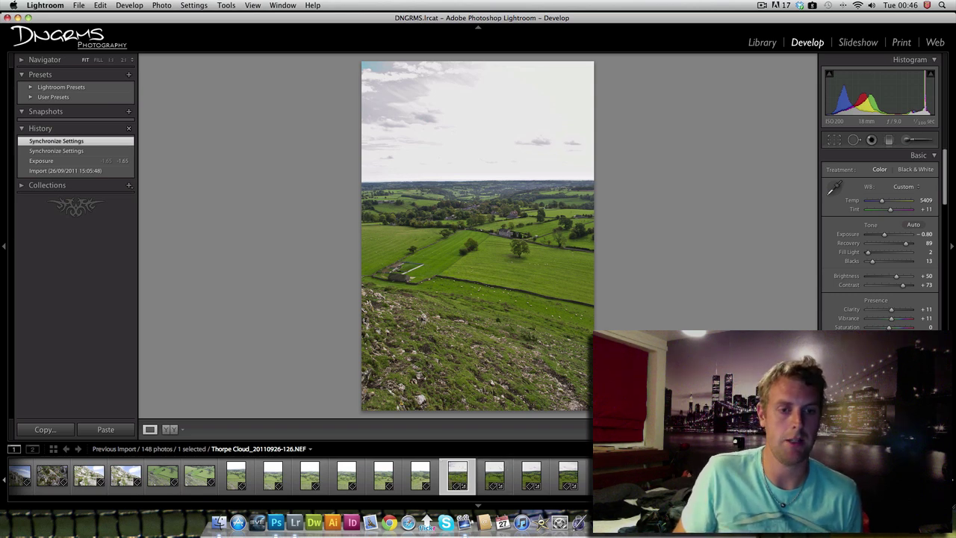
- Isolate a single wall frame and push its Fill Light and Blacks to maximum
shift+click(642, 476)
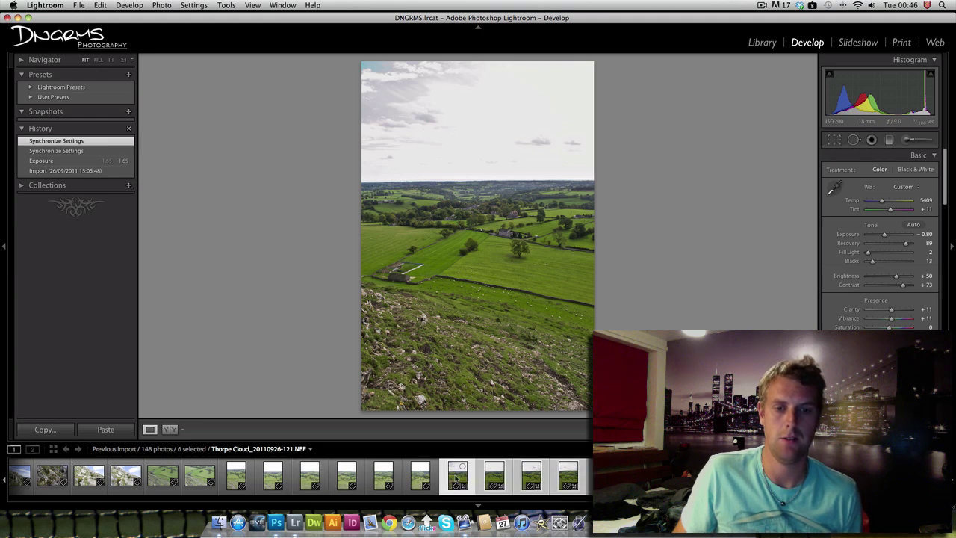
click(492, 476)
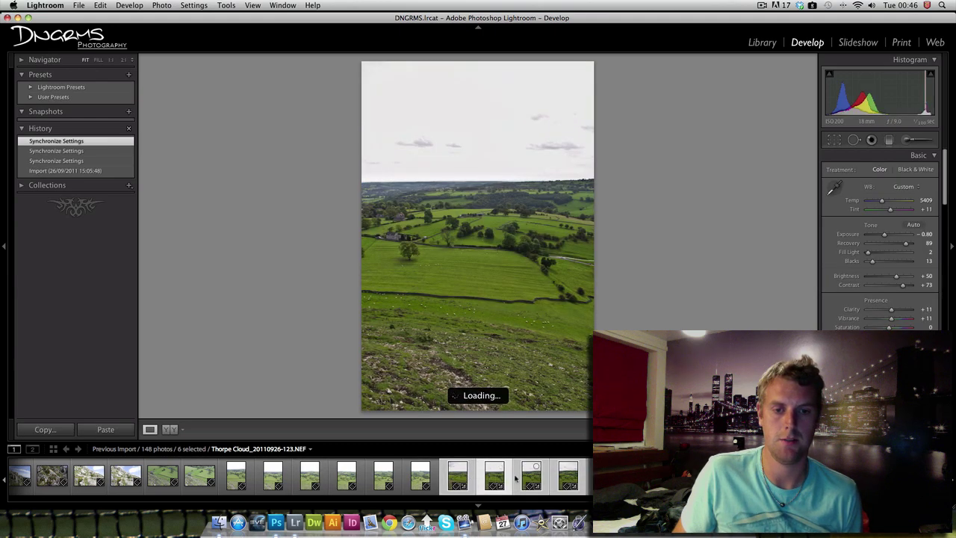
click(420, 476)
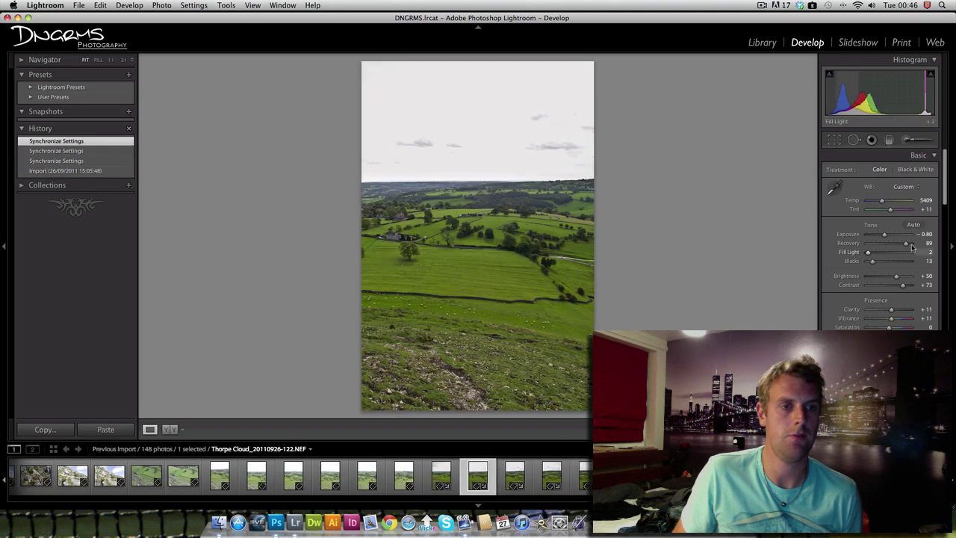
mouse_move(871, 261)
mouse_down()
mouse_move(913, 260)
mouse_move(913, 252)
mouse_up()
- Overexpose the next frame with low contrast, then return to the reference frame
key(Right)
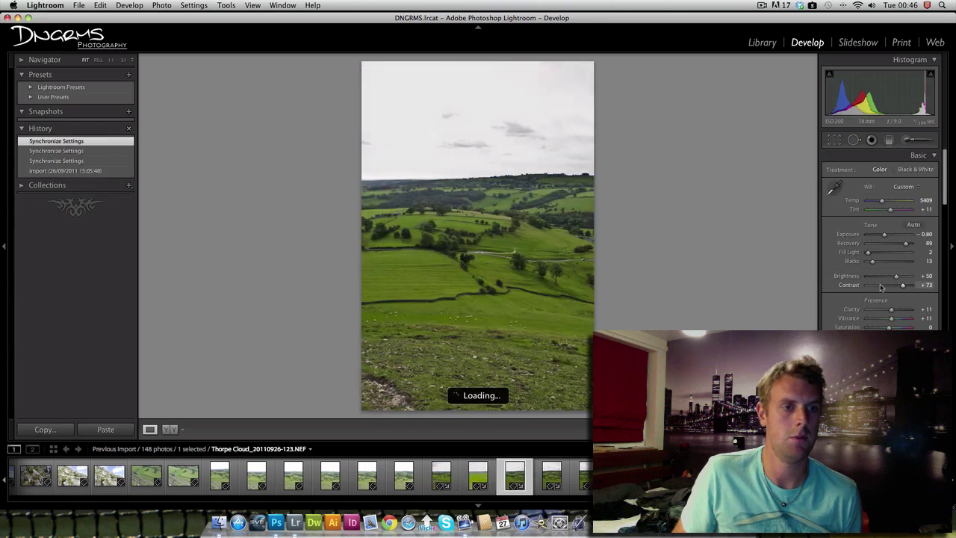
drag(881, 287, 862, 285)
drag(884, 234, 915, 234)
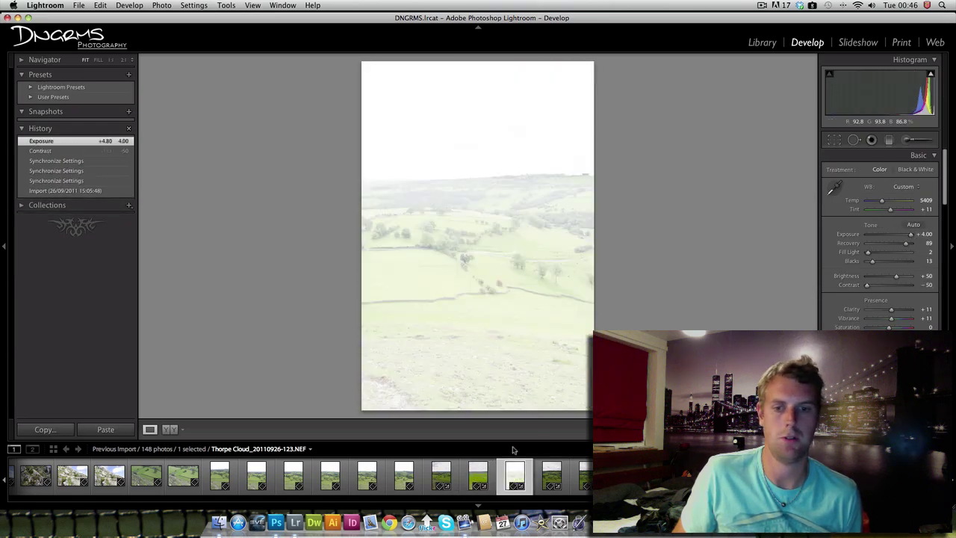
click(441, 470)
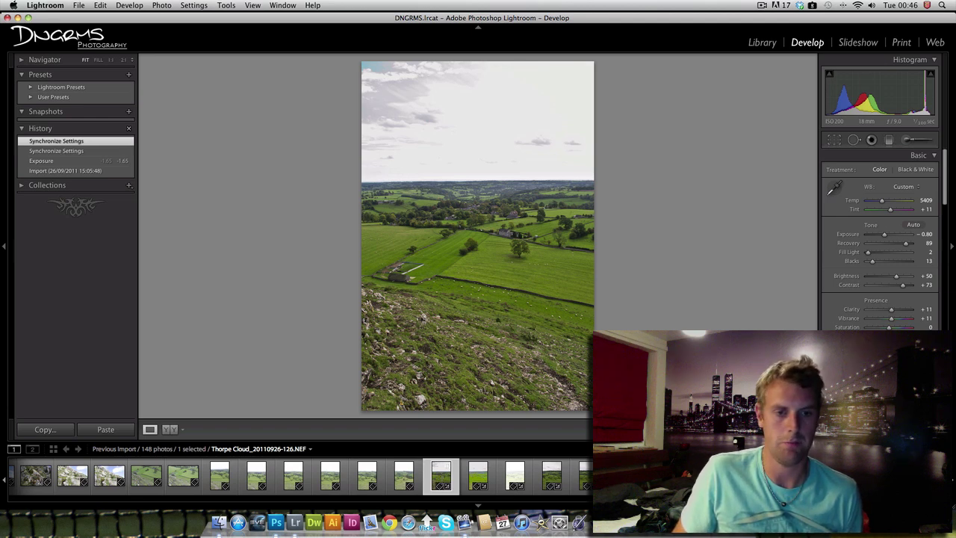
- Select all six frames and open Sync Settings with White Balance, Basic Tone, Clarity and Vibrance
key(shift+Right)
key(shift+Right)
key(shift+Right)
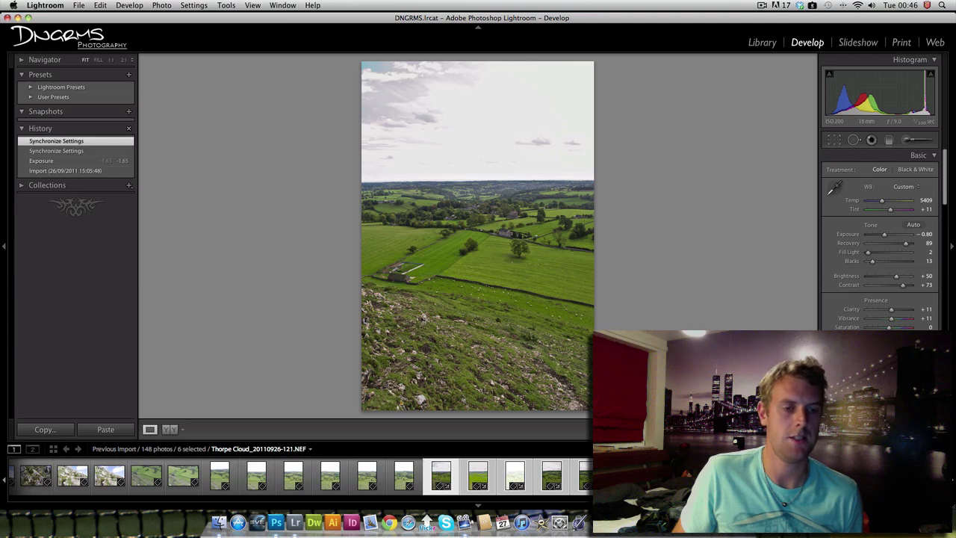
key(super+shift+s)
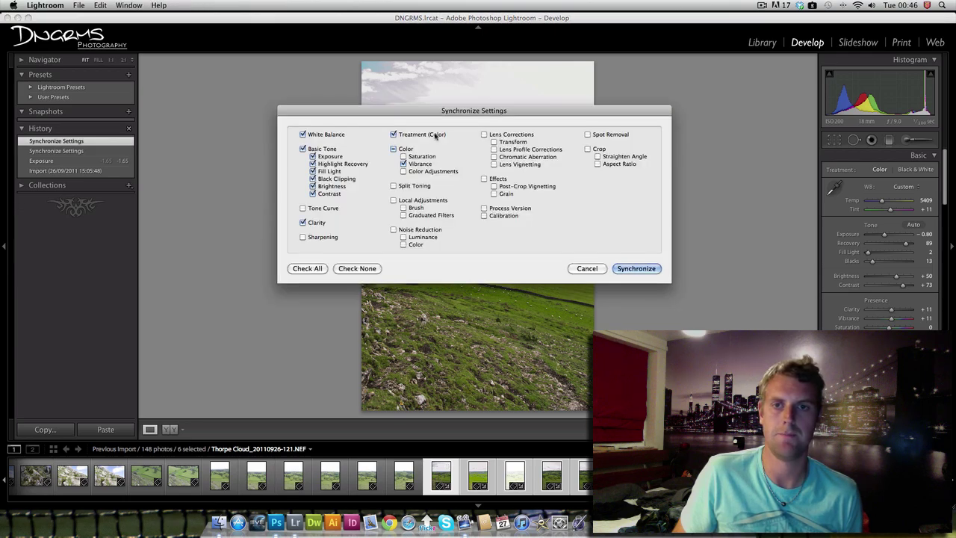
drag(410, 112, 719, 189)
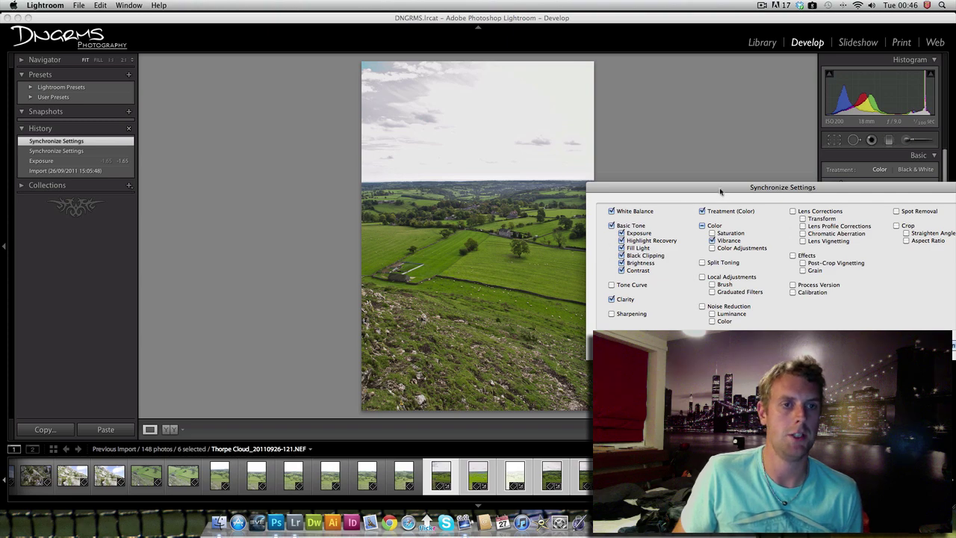
drag(721, 191, 555, 223)
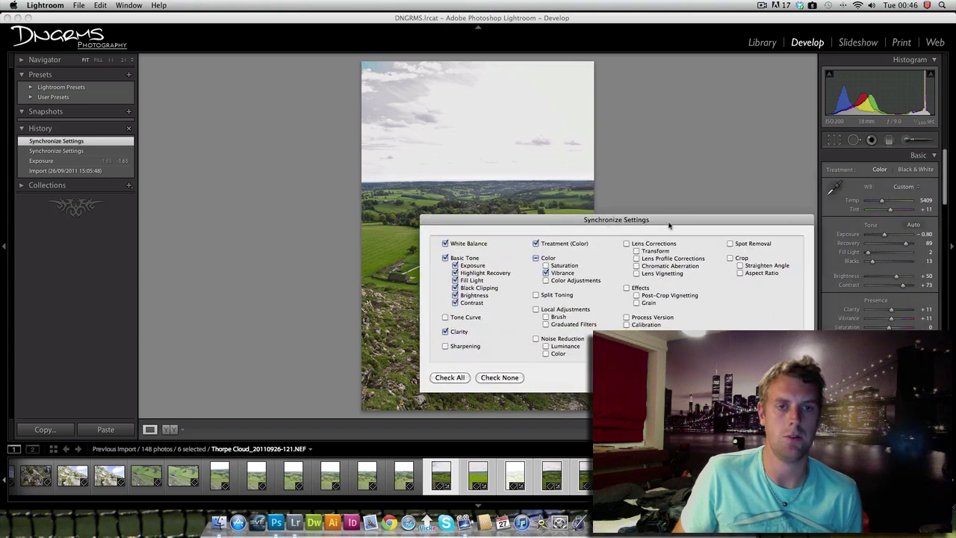
drag(669, 224, 809, 166)
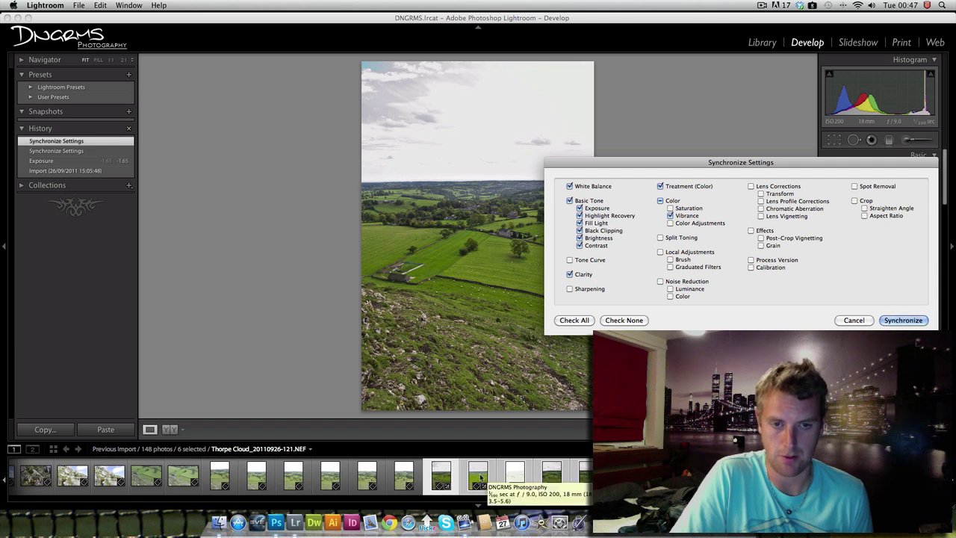
key(Return)
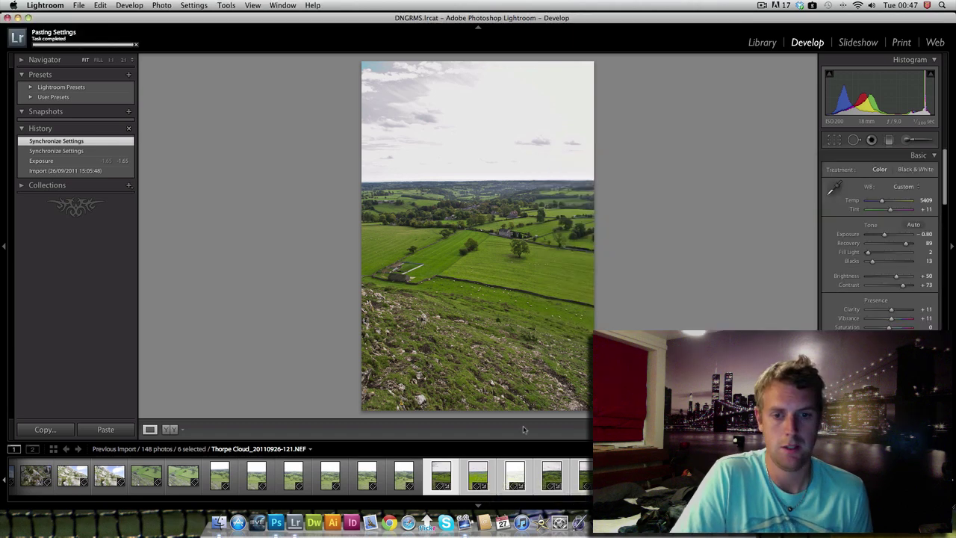
click(489, 477)
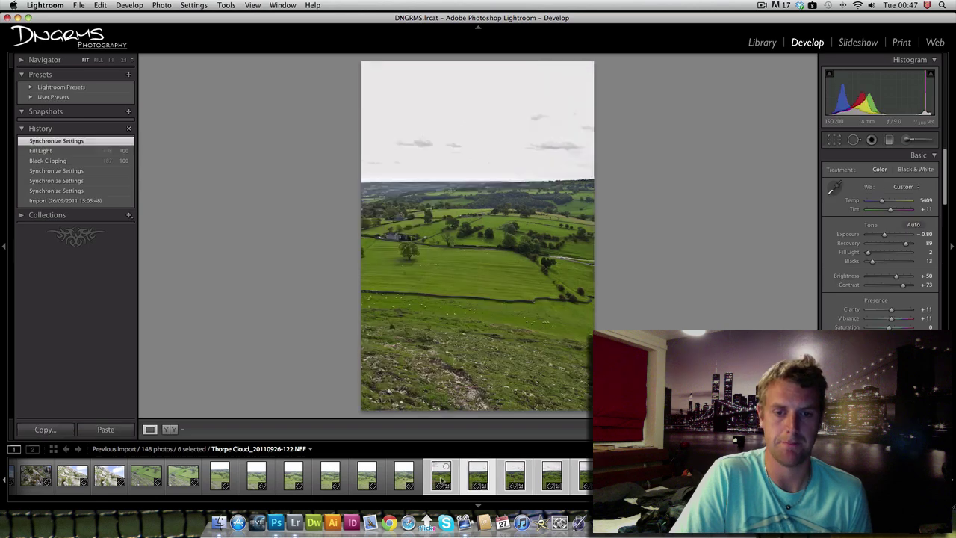
click(441, 478)
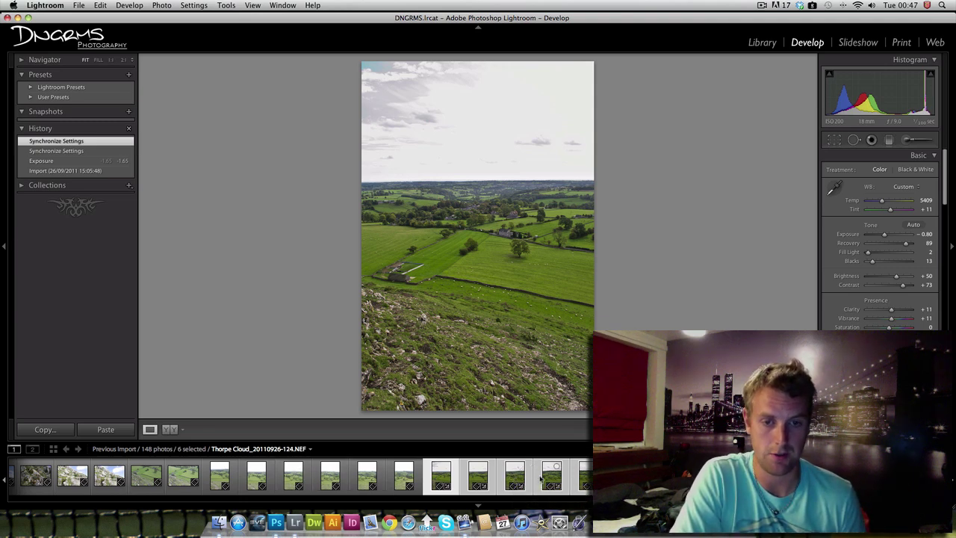
- Send the six selected frames to Photoshop's Merge to Panorama from the thumbnail context menu
right_click(543, 478)
mouse_move(568, 309)
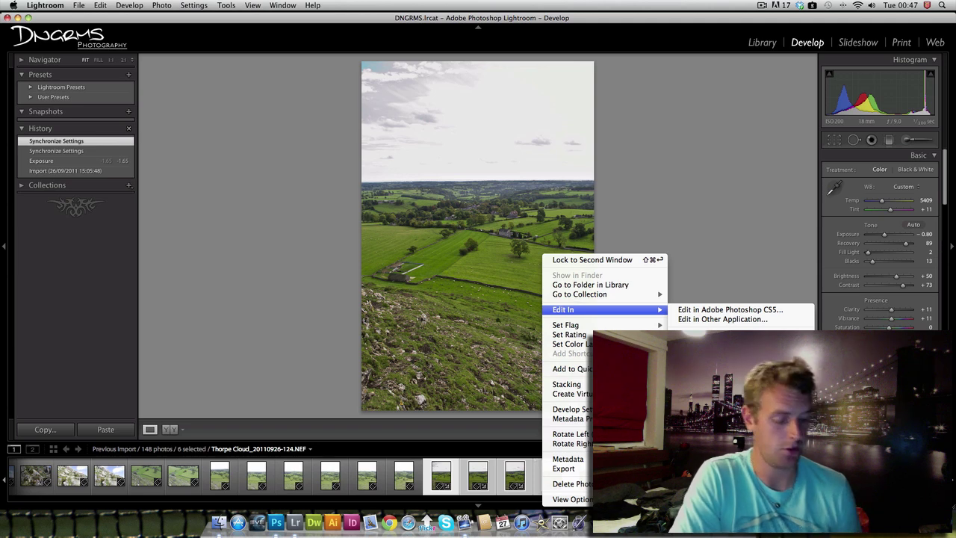
key(Escape)
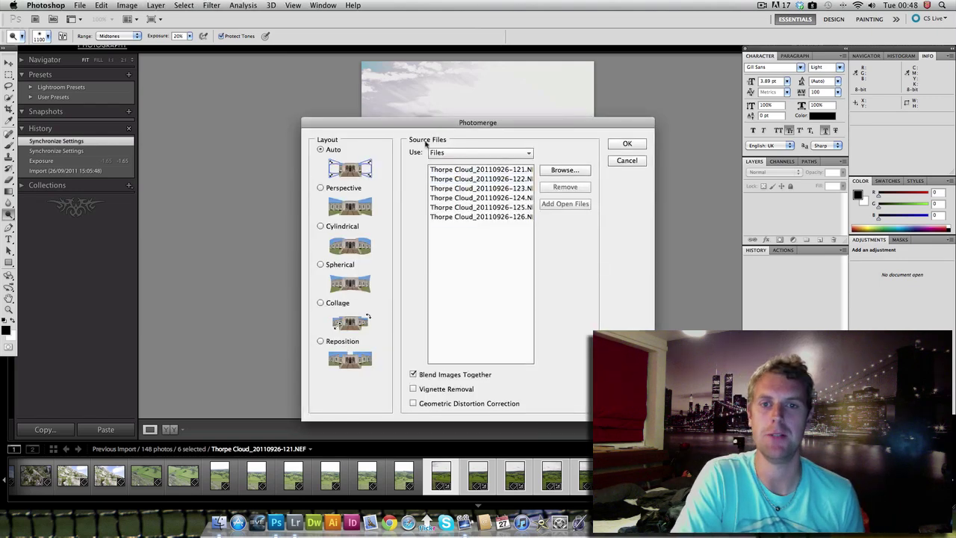
drag(413, 124, 522, 139)
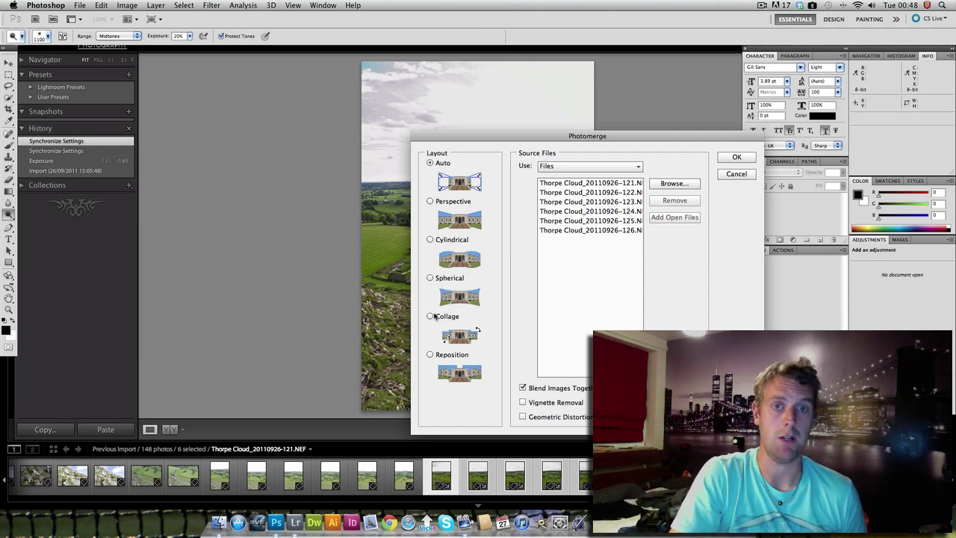
drag(526, 142, 637, 128)
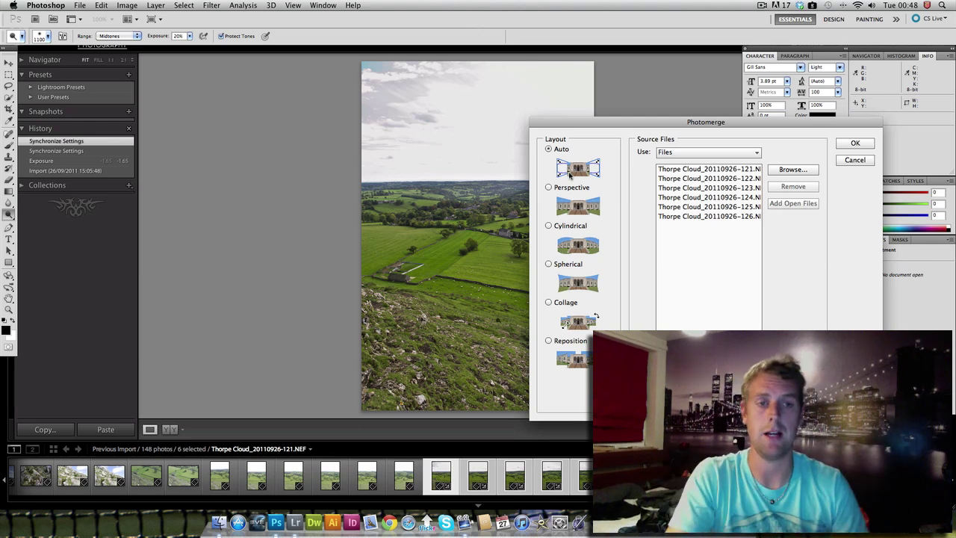
drag(635, 127, 664, 117)
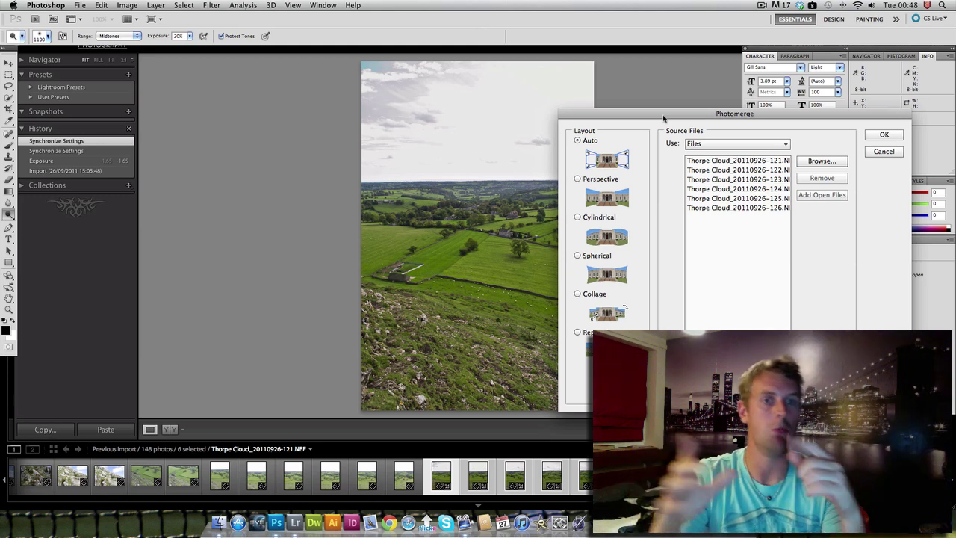
mouse_move(667, 117)
mouse_down()
mouse_move(601, 115)
mouse_move(595, 125)
mouse_up()
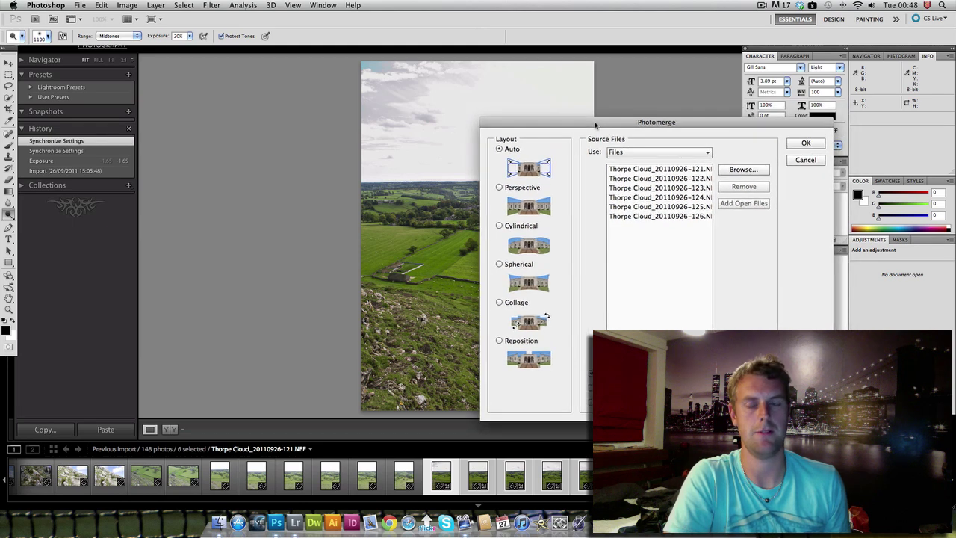
drag(595, 125, 598, 125)
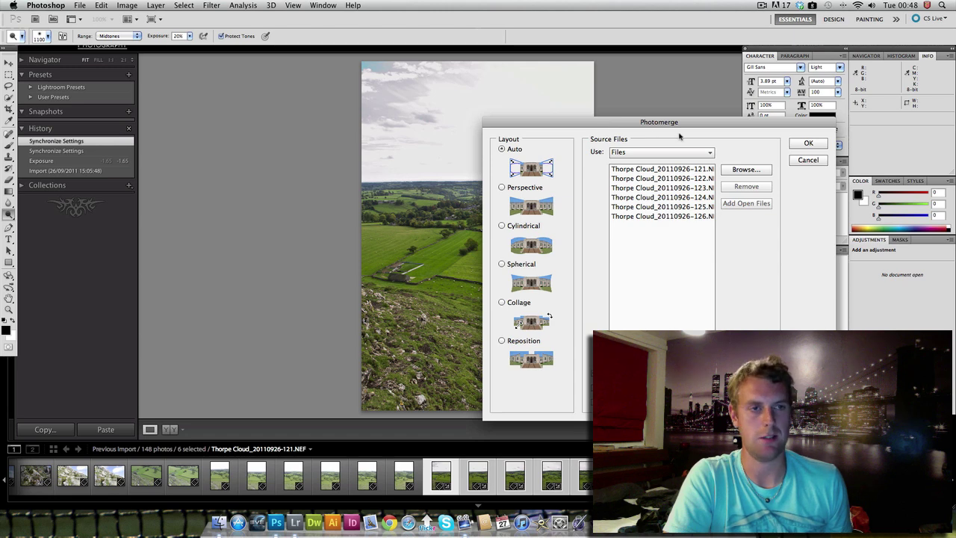
- Run the Photomerge with Auto layout and Blend Images Together enabled
click(812, 146)
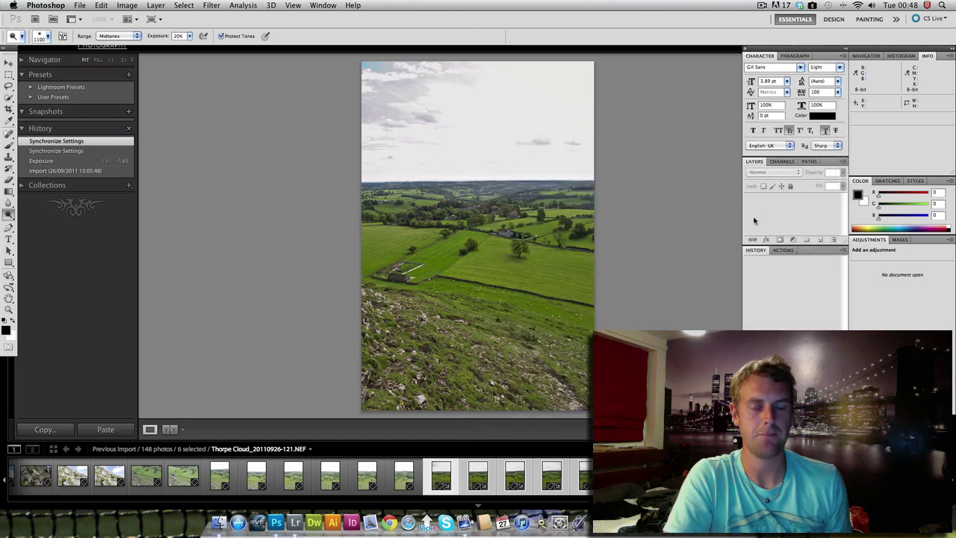